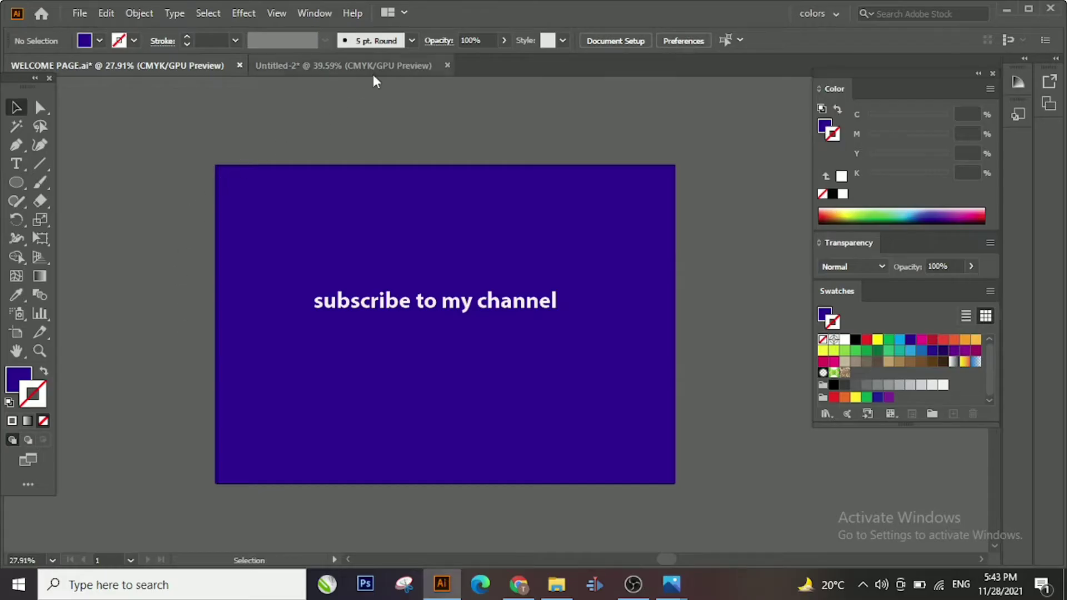
Draw a 100 × 100 px circle with the Ellipse tool on the blank Untitled-2 artboard
left_click(374, 76)
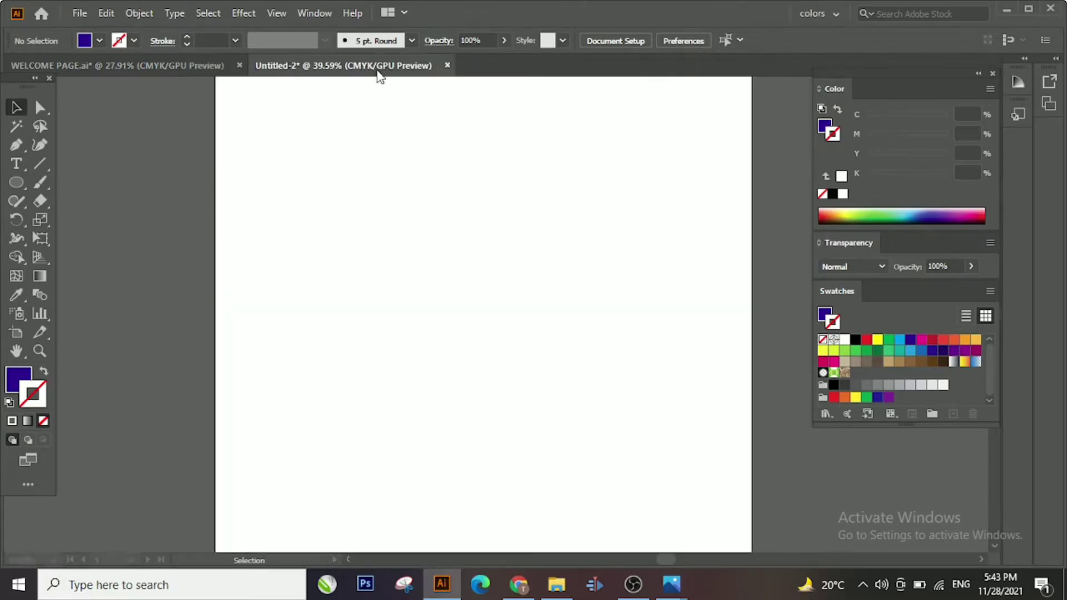
left_click_drag(20, 187, 72, 220)
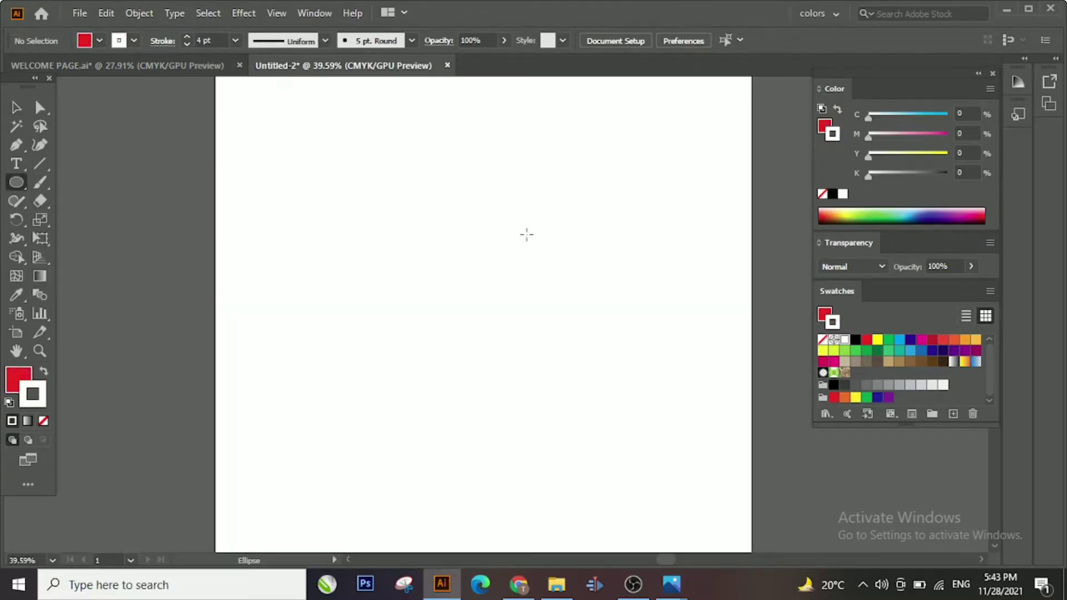
left_click(353, 188)
type("100")
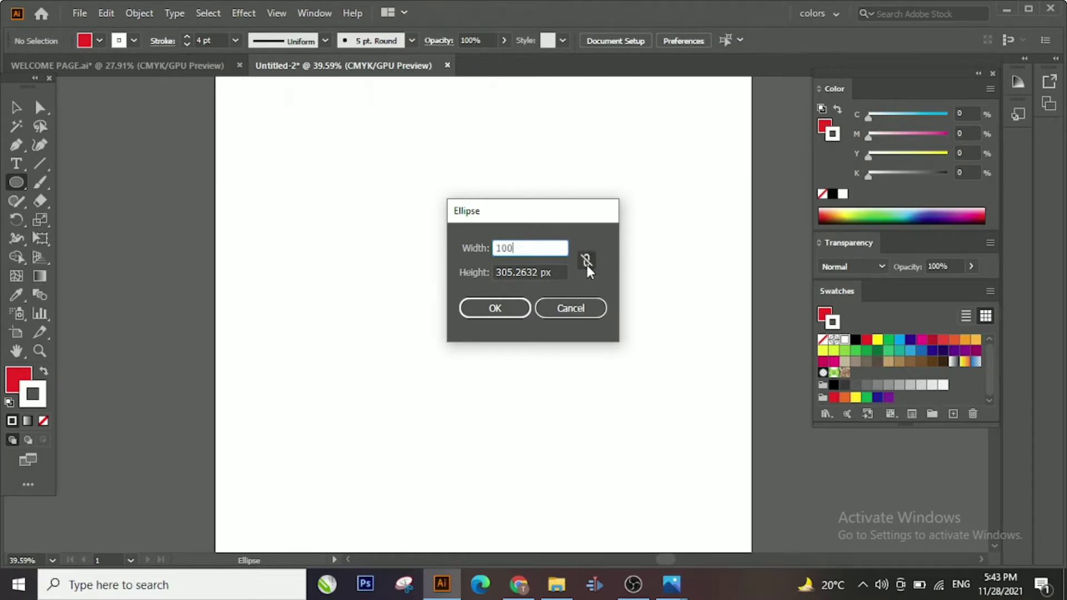
key("Tab")
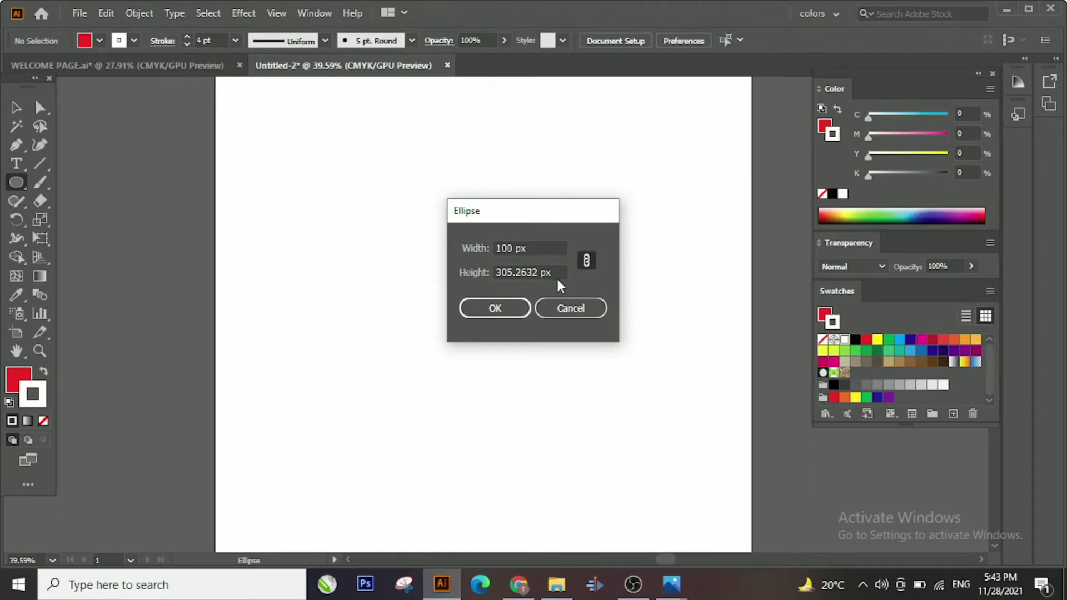
key("Tab")
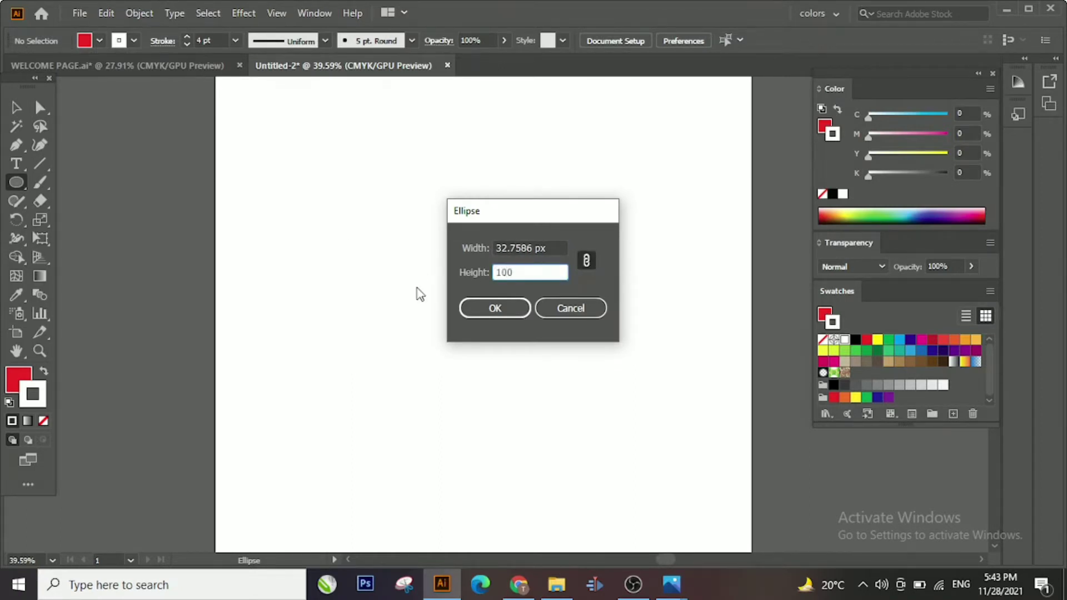
left_click_drag(512, 248, 495, 248)
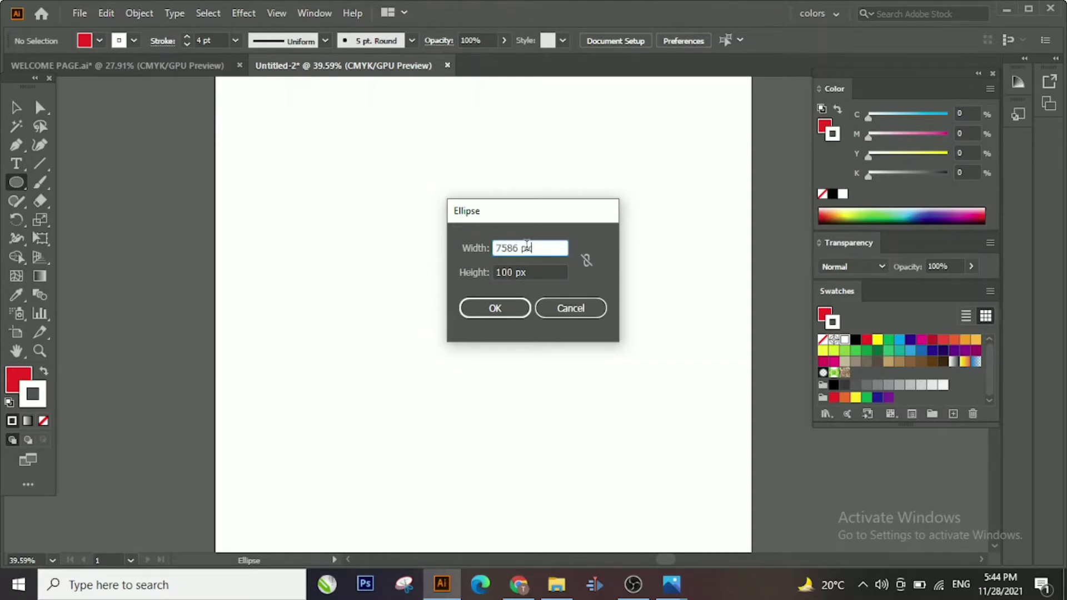
type("100")
key("Return")
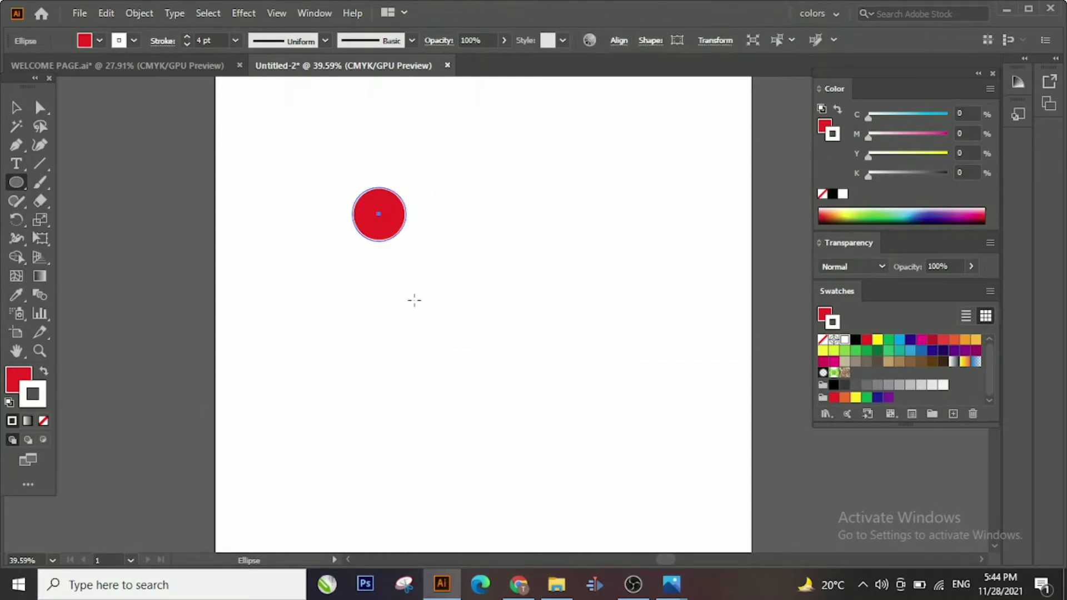
Zoom in and make the circle a no-fill ring with a 12 pt black stroke
left_click(39, 351)
left_click_drag(394, 215, 674, 191)
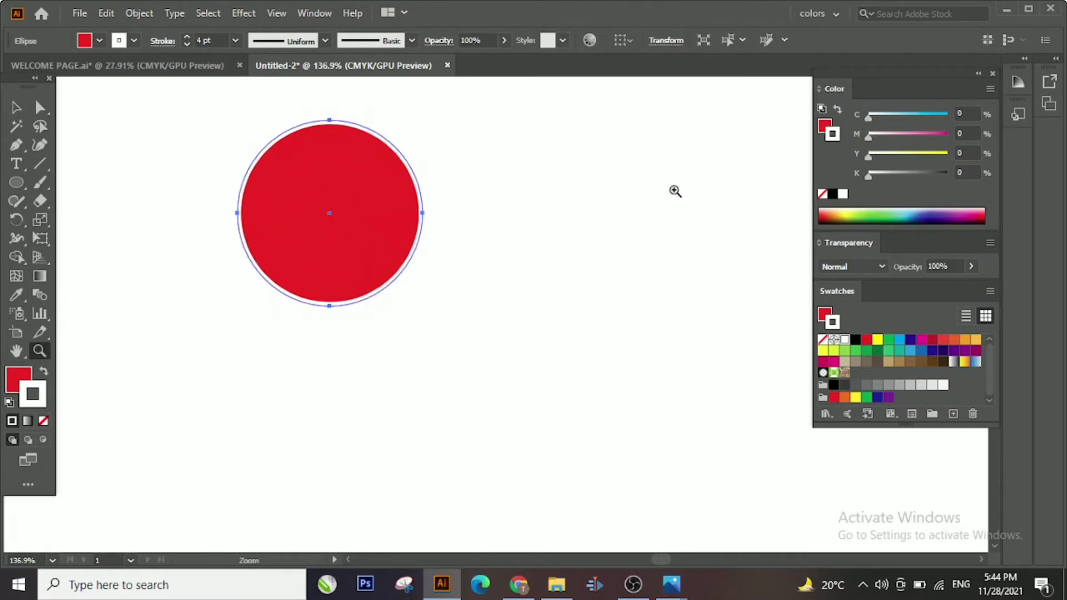
left_click(17, 376)
left_click(43, 421)
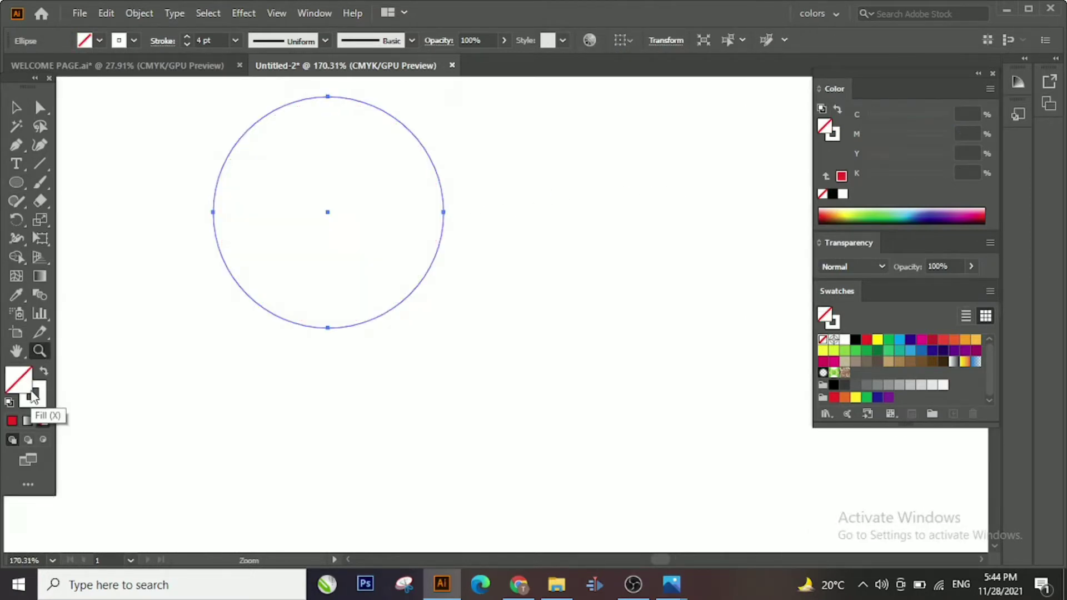
left_click(856, 340)
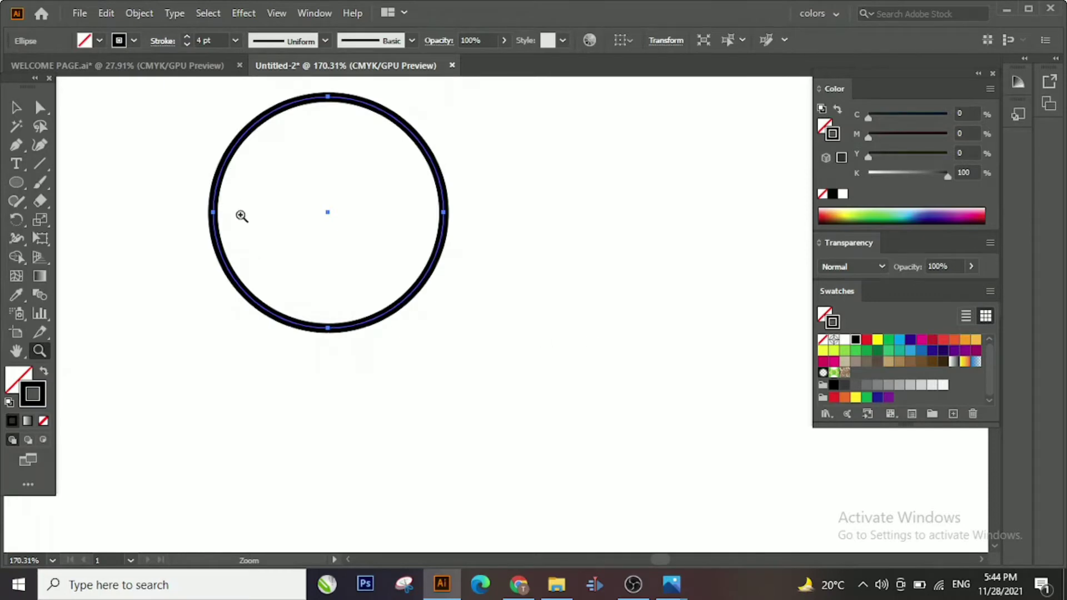
scroll(241, 216, "up", 2)
left_click(187, 37)
left_click(187, 37)
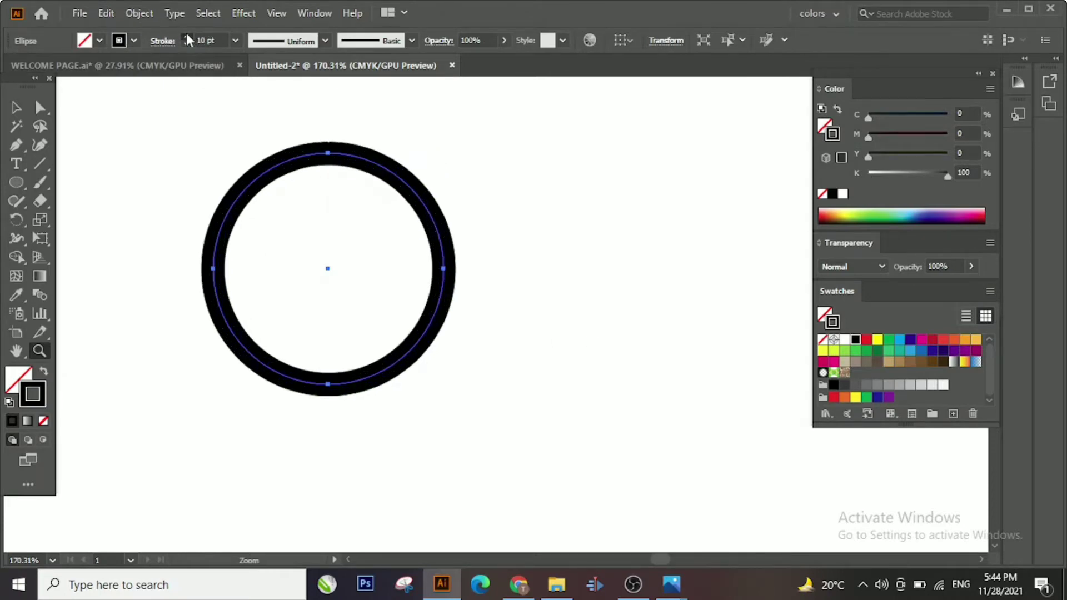
left_click(186, 36)
left_click(187, 35)
Expand the ring's fill and stroke into a solid shape, checking the result in Outline view
key("v")
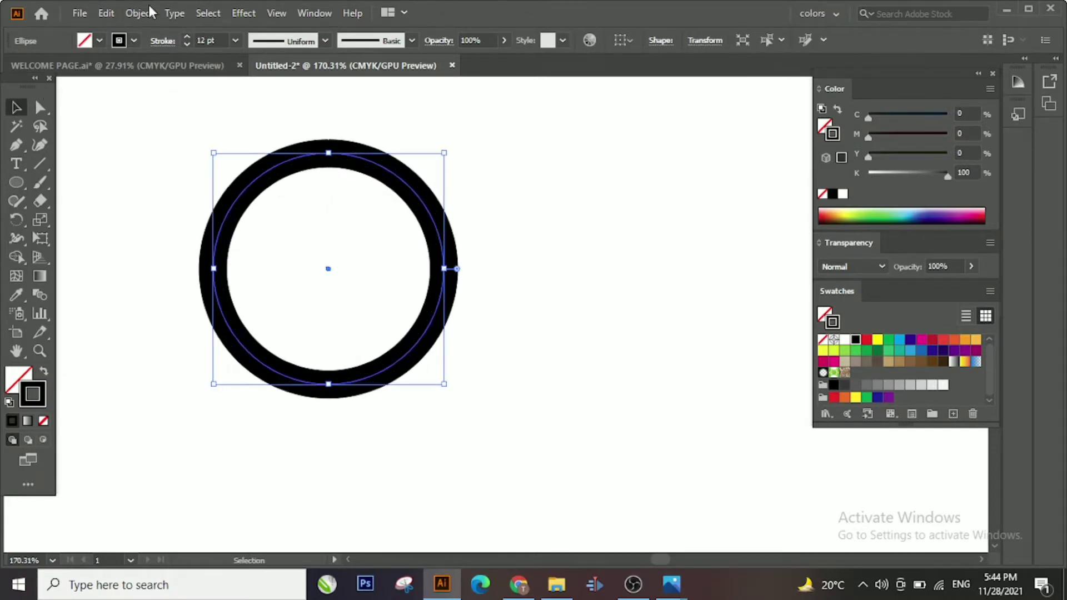
left_click(139, 13)
left_click(203, 187)
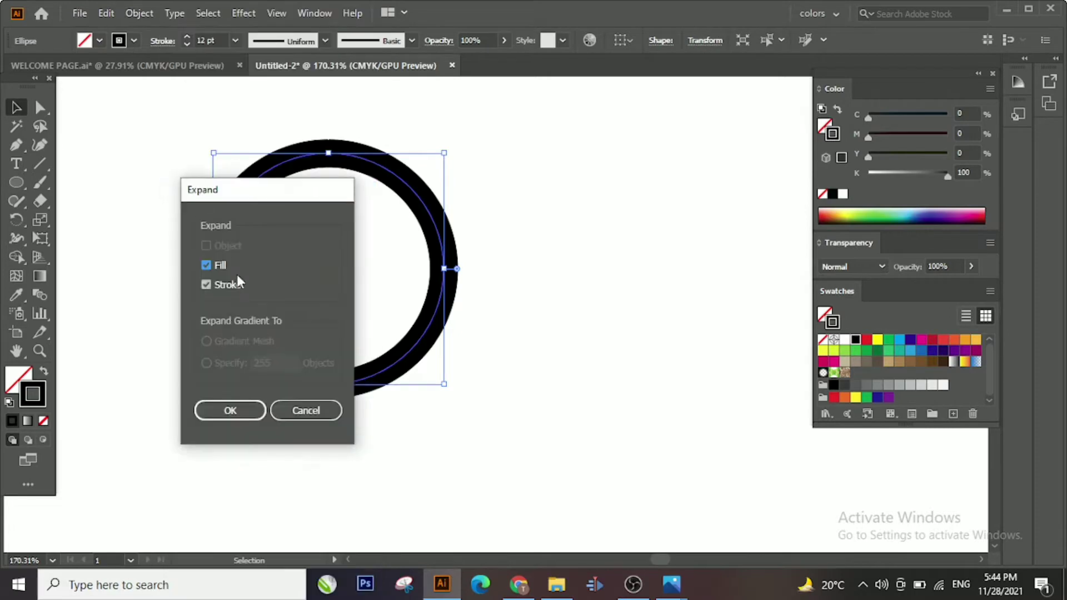
left_click(216, 418)
left_click(276, 12)
left_click(317, 22)
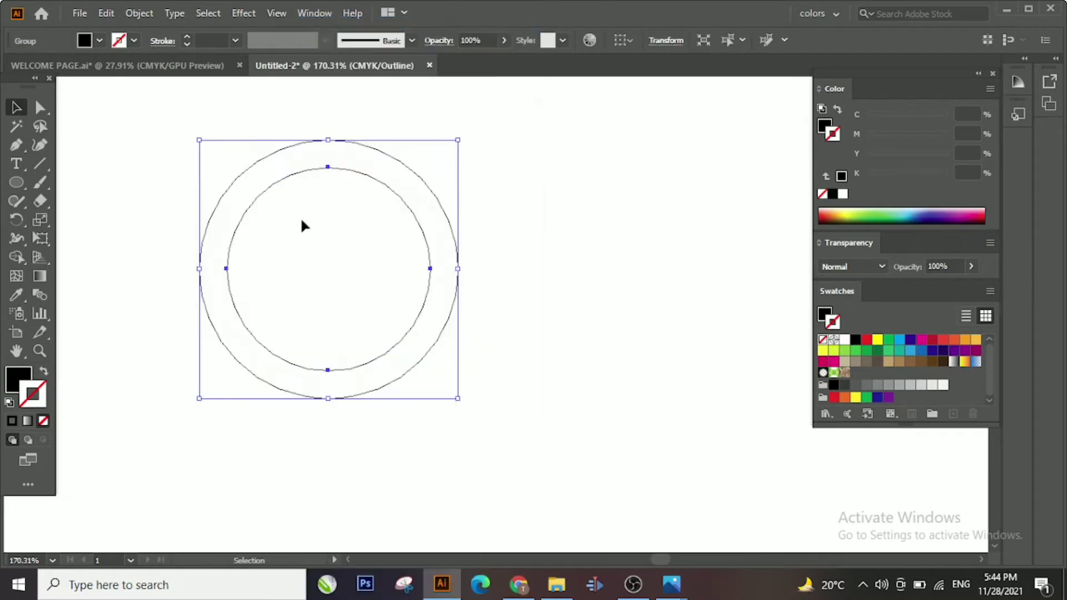
left_click(276, 13)
left_click(317, 22)
Undo the extra ring copies so only the original black ring remains, then show the Window menu
left_click(287, 145)
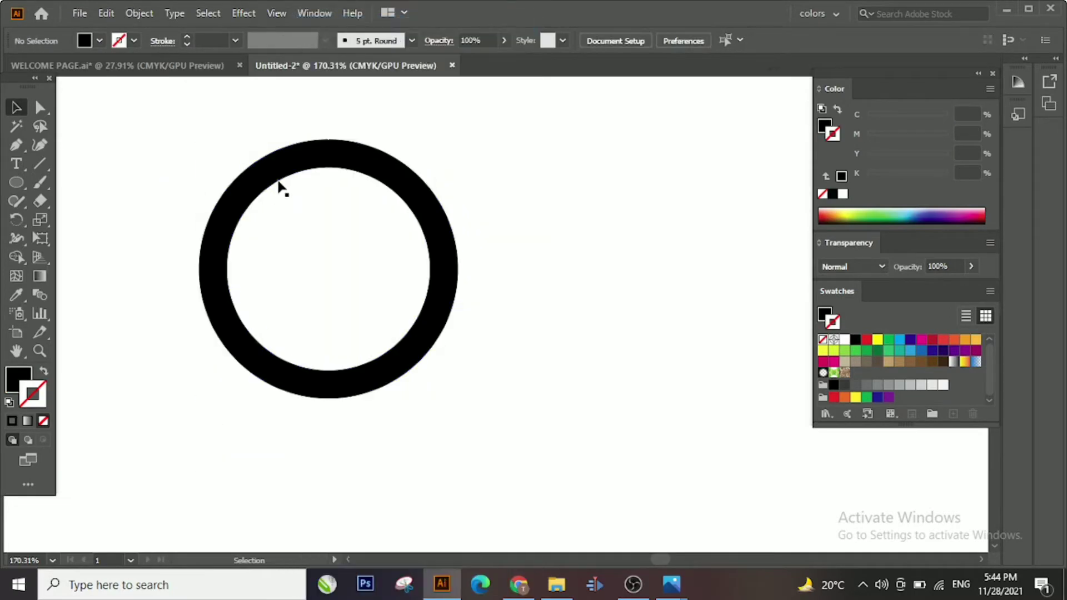
mouse_move(279, 183)
left_mouse_down()
mouse_move(306, 215)
mouse_move(295, 191)
mouse_move(199, 177)
mouse_move(413, 177)
left_mouse_up()
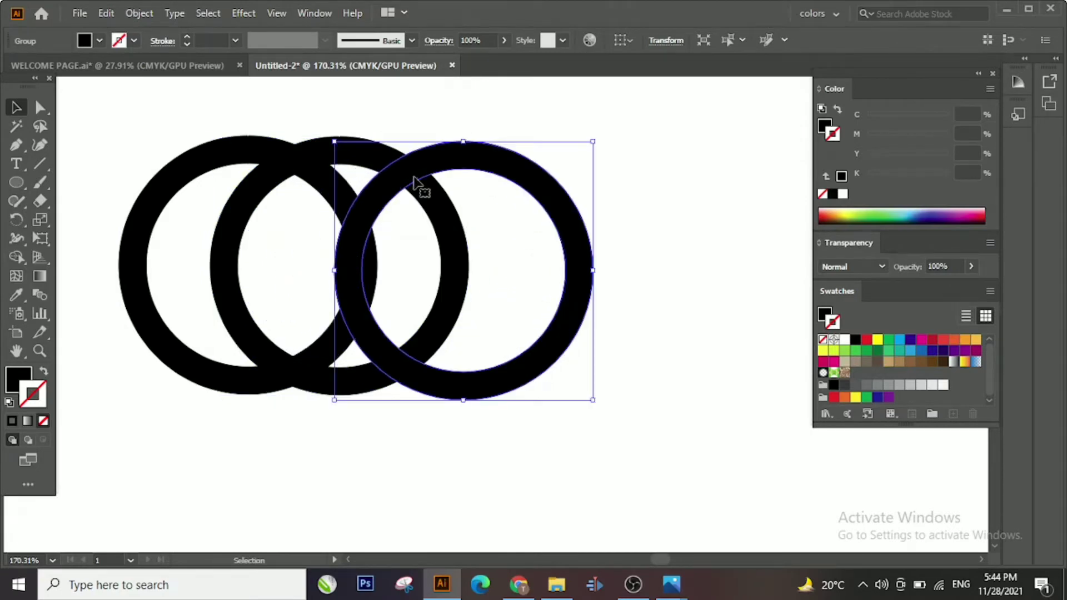
key("ctrl+z")
key("ctrl+z")
left_click(311, 13)
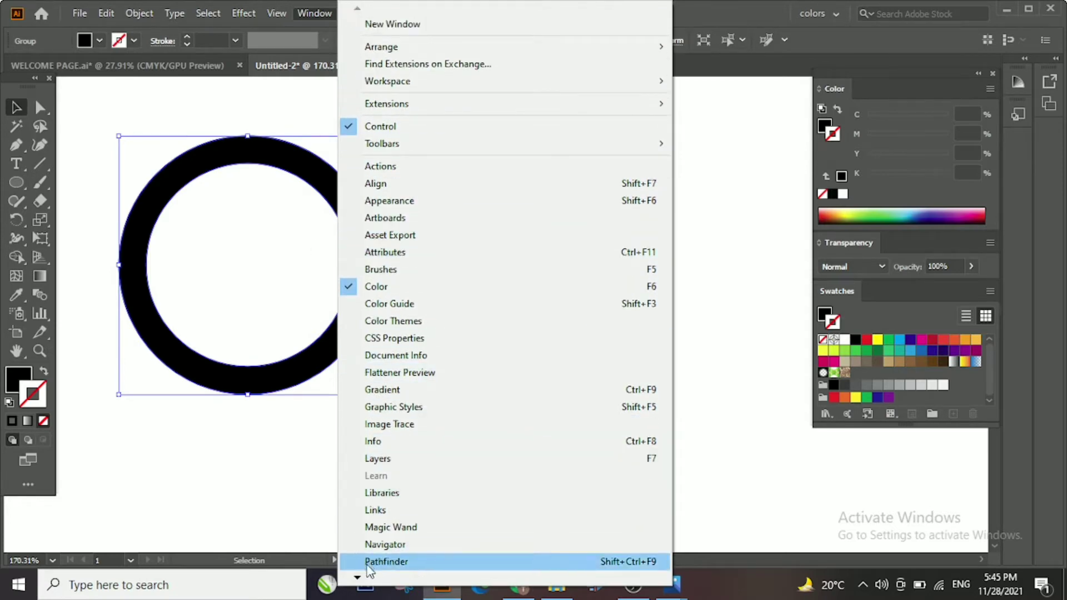
Turn on the grid and rulers from the canvas context menu
left_click(705, 329)
right_click(342, 268)
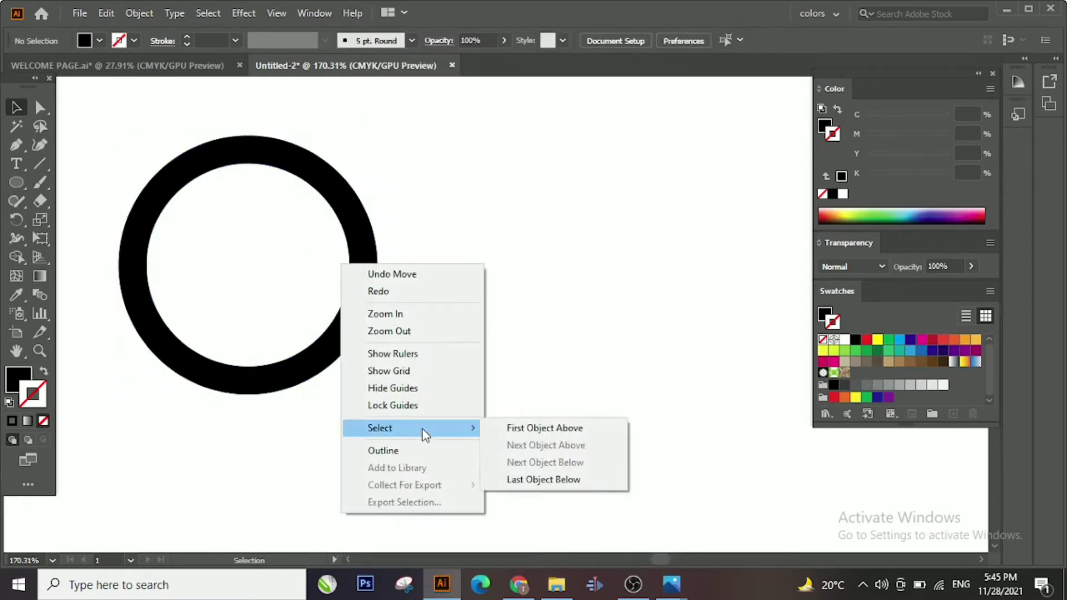
left_click(444, 370)
right_click(448, 378)
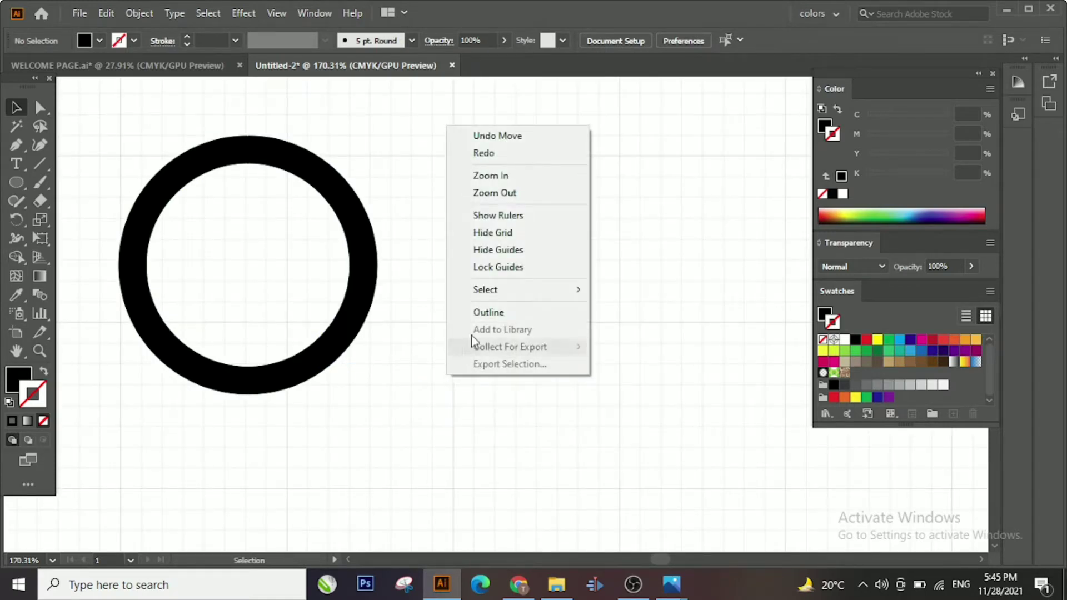
left_click(511, 216)
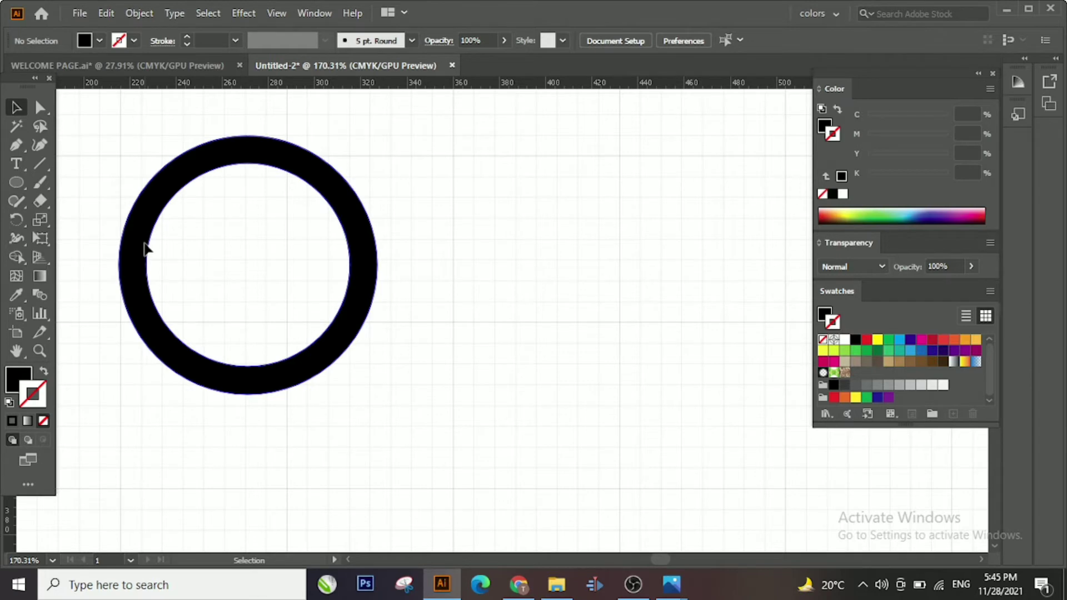
Alt-drag two copies of the ring and arrange all three overlapping in a horizontal row
left_click_drag(144, 248, 263, 252)
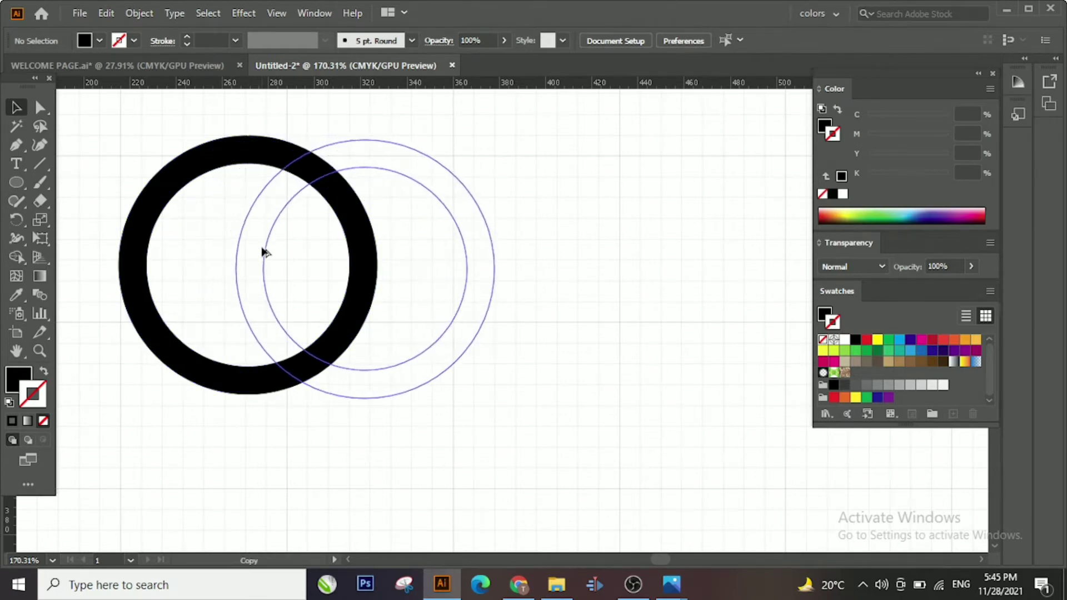
mouse_move(262, 248)
left_mouse_down()
mouse_move(251, 247)
mouse_move(499, 249)
left_mouse_up()
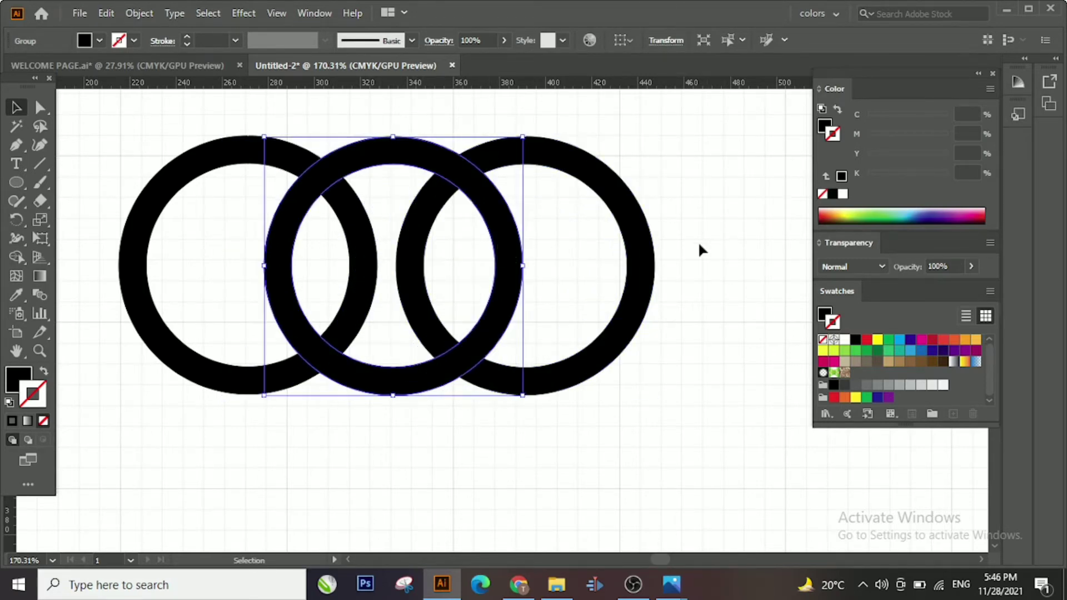
left_click_drag(654, 257, 691, 254)
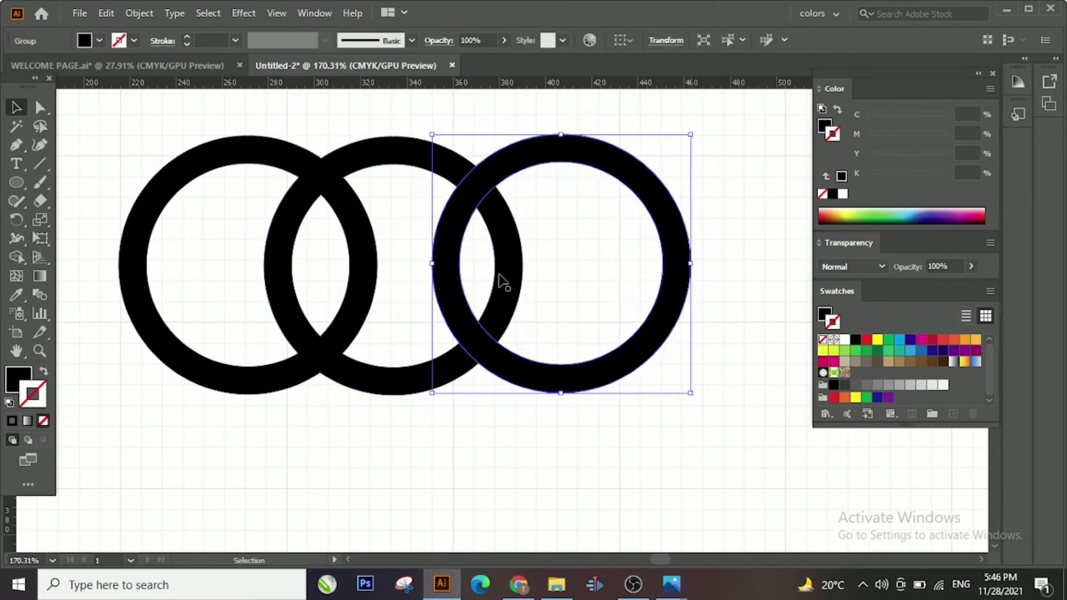
left_click_drag(509, 273, 547, 273)
left_click_drag(674, 266, 723, 261)
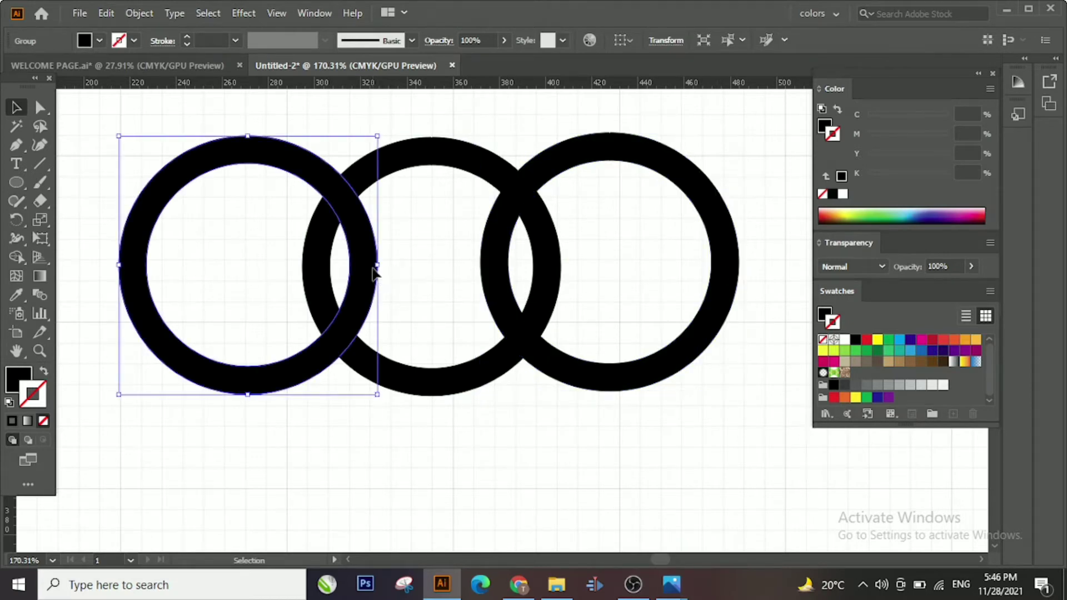
mouse_move(373, 273)
left_mouse_down()
mouse_move(382, 273)
mouse_move(372, 272)
left_mouse_up()
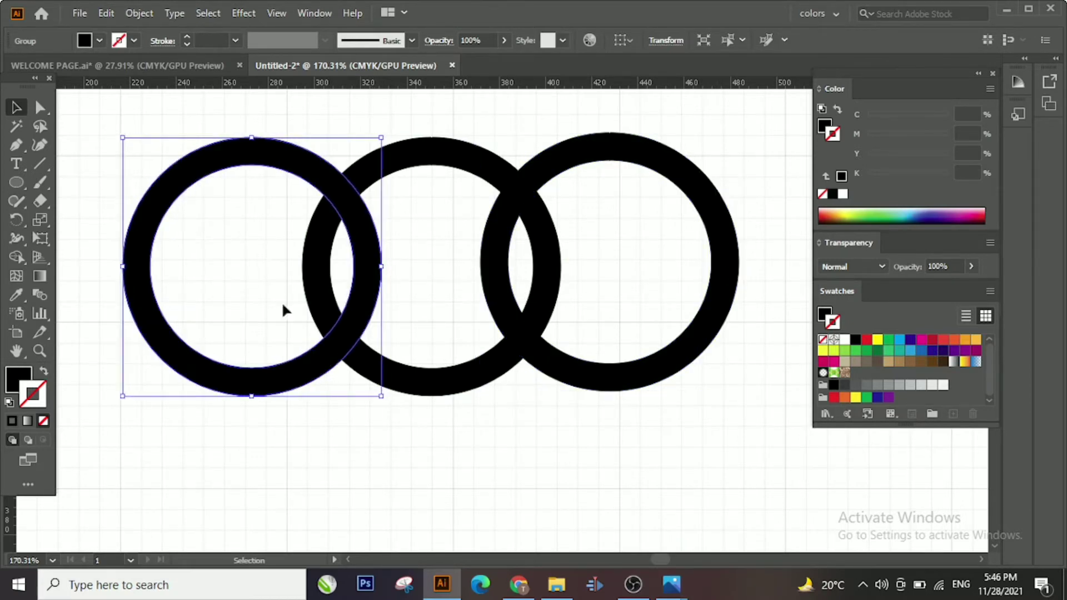
left_click(40, 350)
left_click_drag(495, 269, 416, 296)
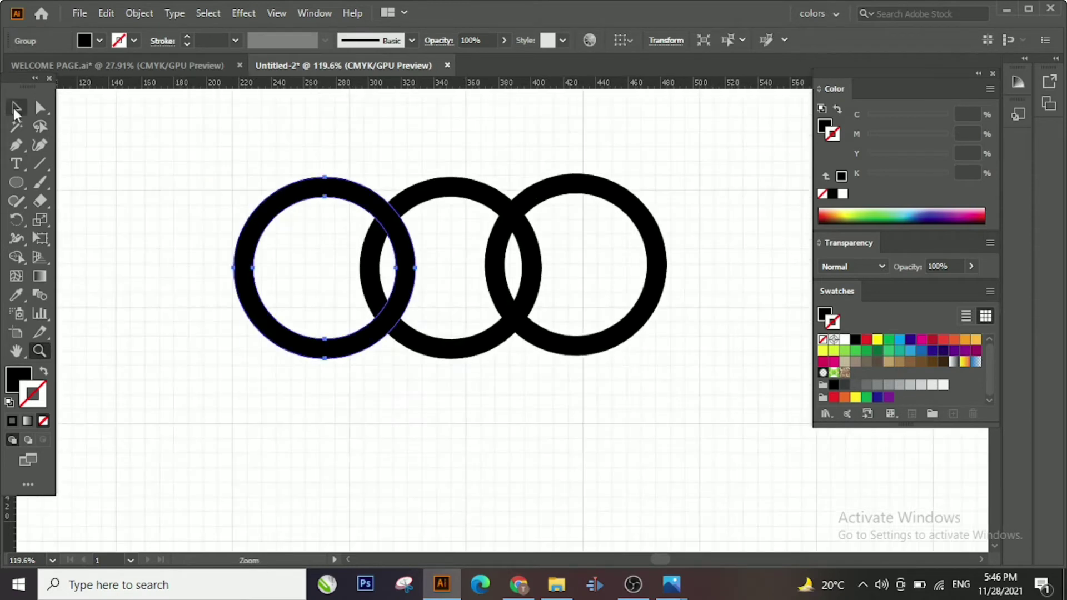
left_click(15, 109)
Hide the rulers, guides and grid again
right_click(226, 214)
left_click(162, 292)
right_click(153, 303)
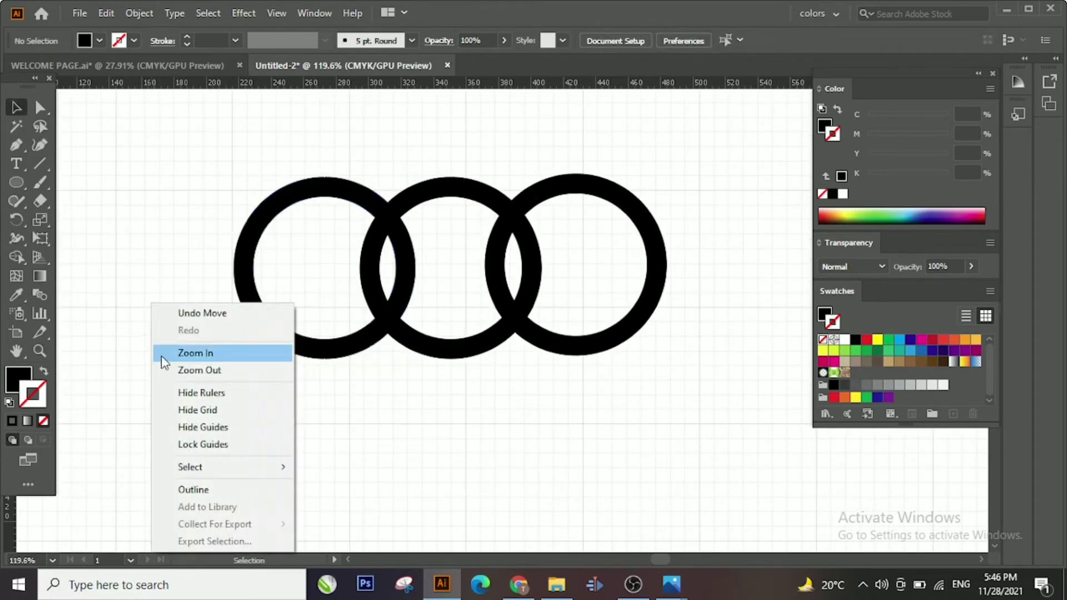
left_click(192, 392)
right_click(207, 141)
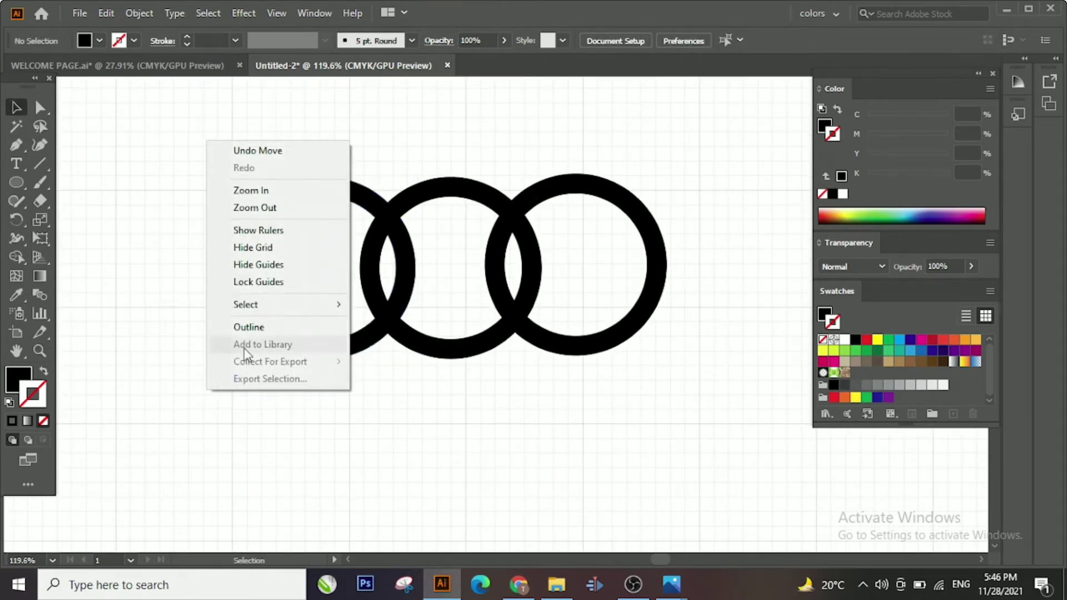
left_click(269, 270)
right_click(203, 288)
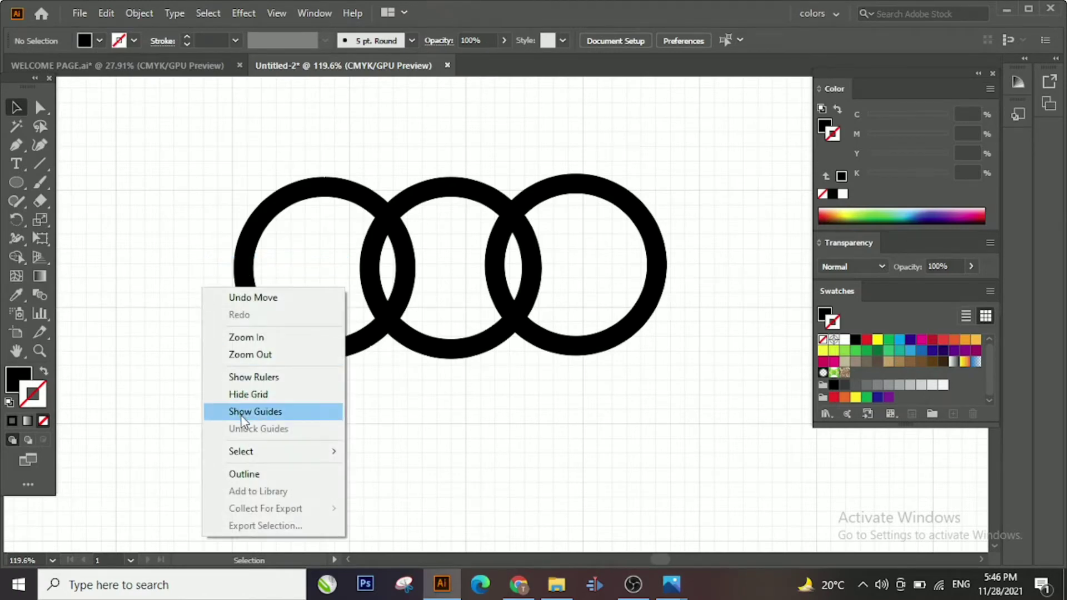
left_click(238, 394)
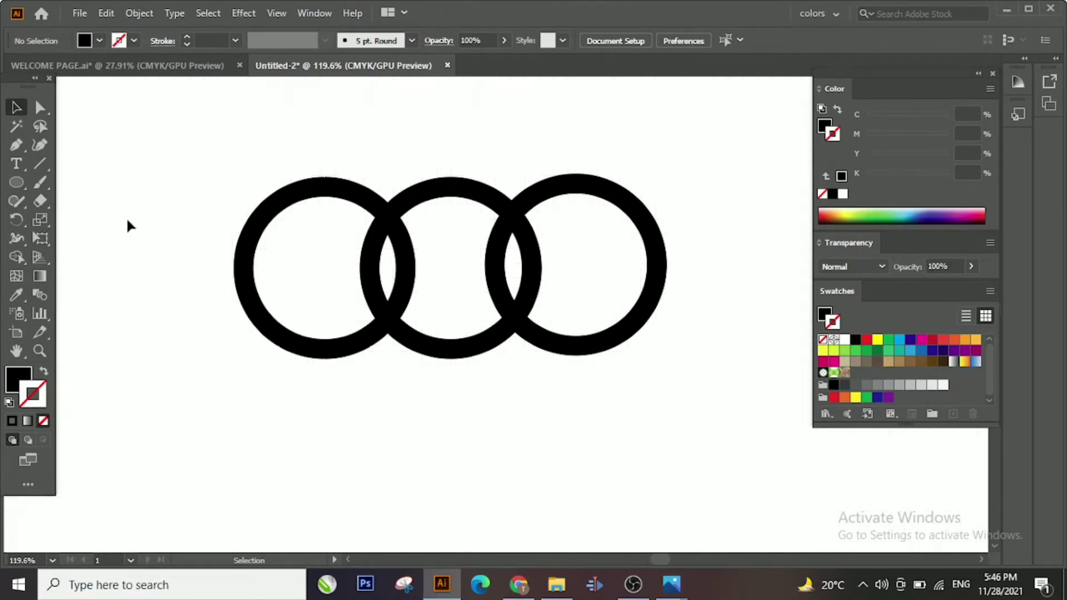
Swap fill and stroke on all three rings to make thin no-fill outlines, then reselect them together
left_click_drag(181, 171, 688, 333)
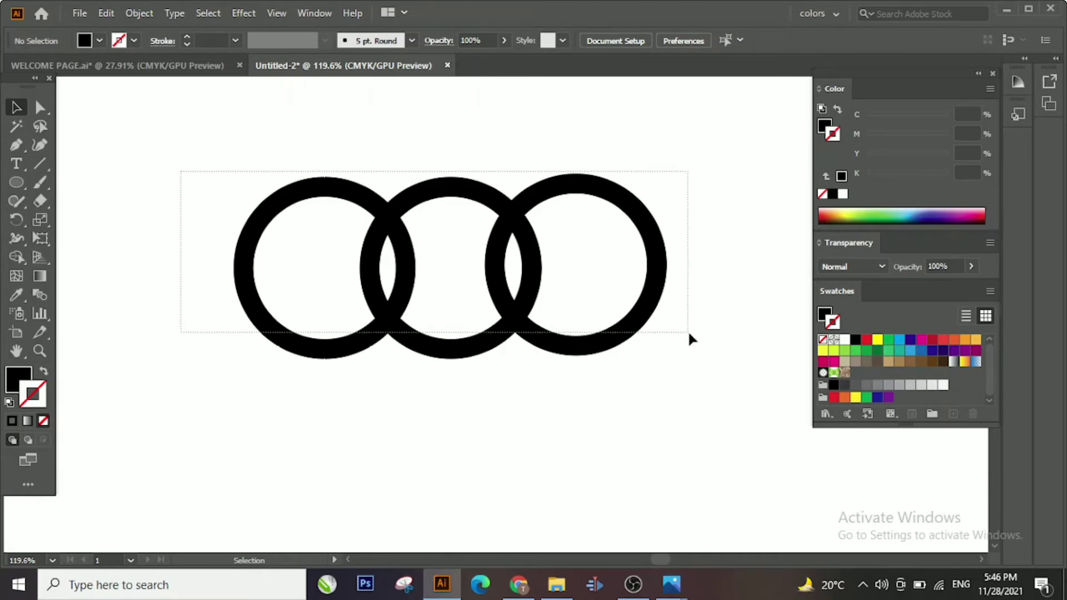
left_click(338, 415)
left_click(45, 373)
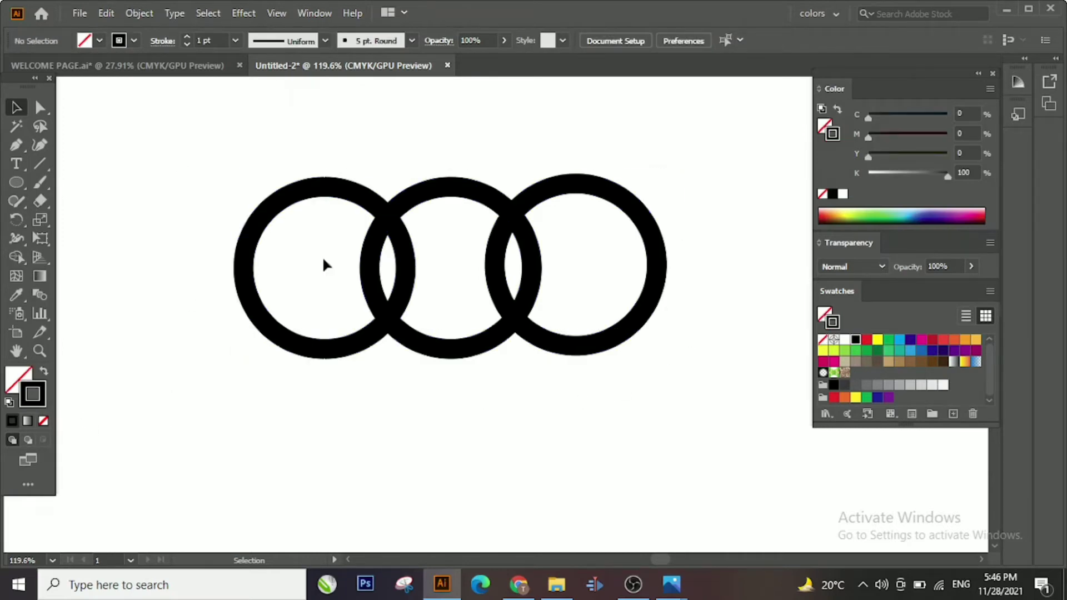
left_click_drag(234, 168, 542, 293)
left_click(45, 373)
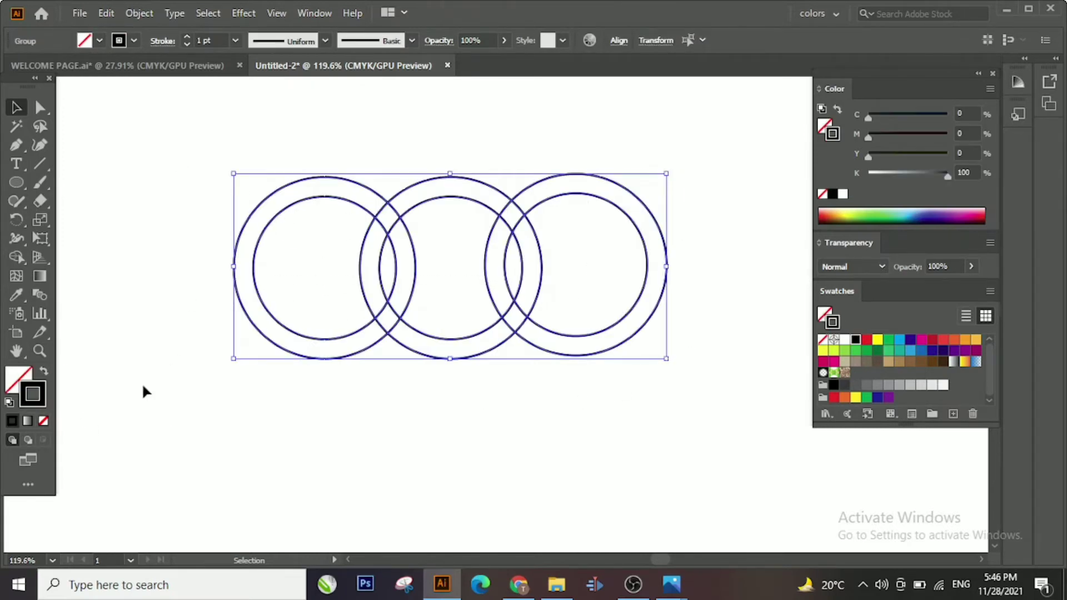
left_click(142, 384)
left_click(401, 306)
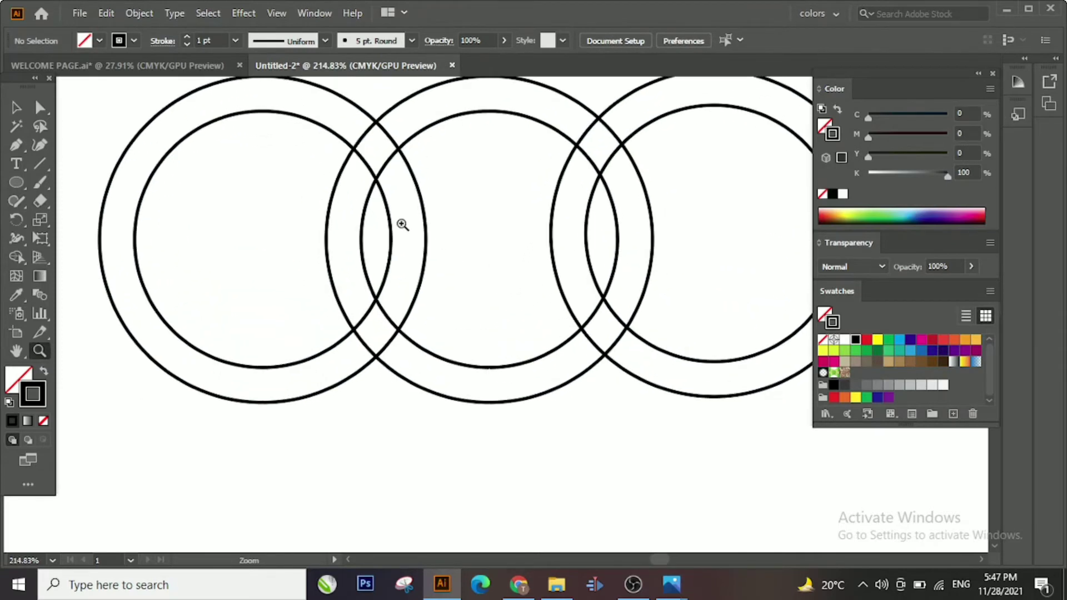
key("ctrl+minus")
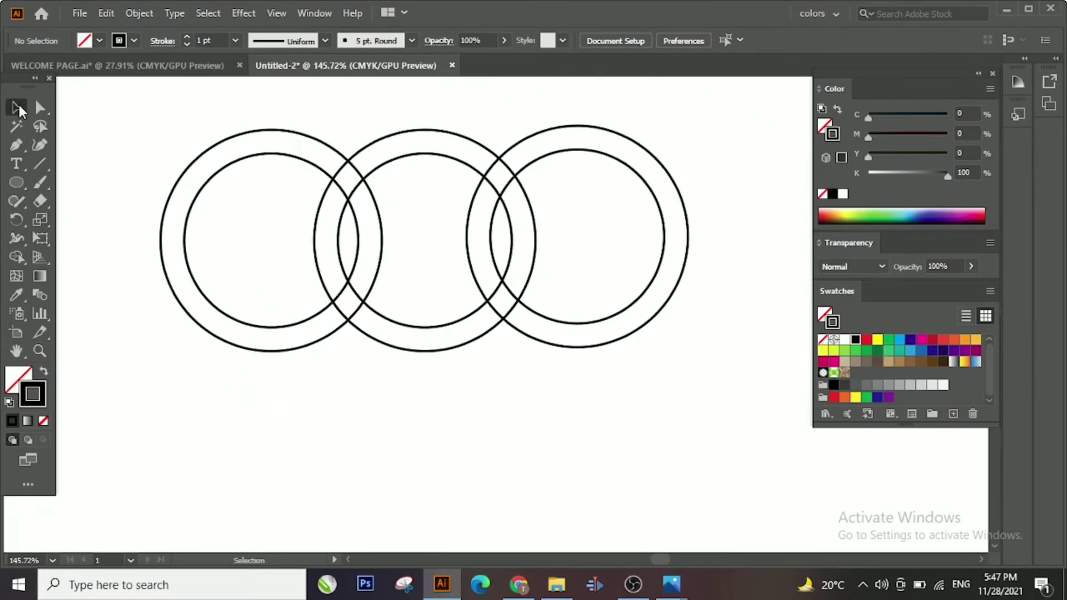
left_click(19, 110)
left_click_drag(120, 136, 691, 329)
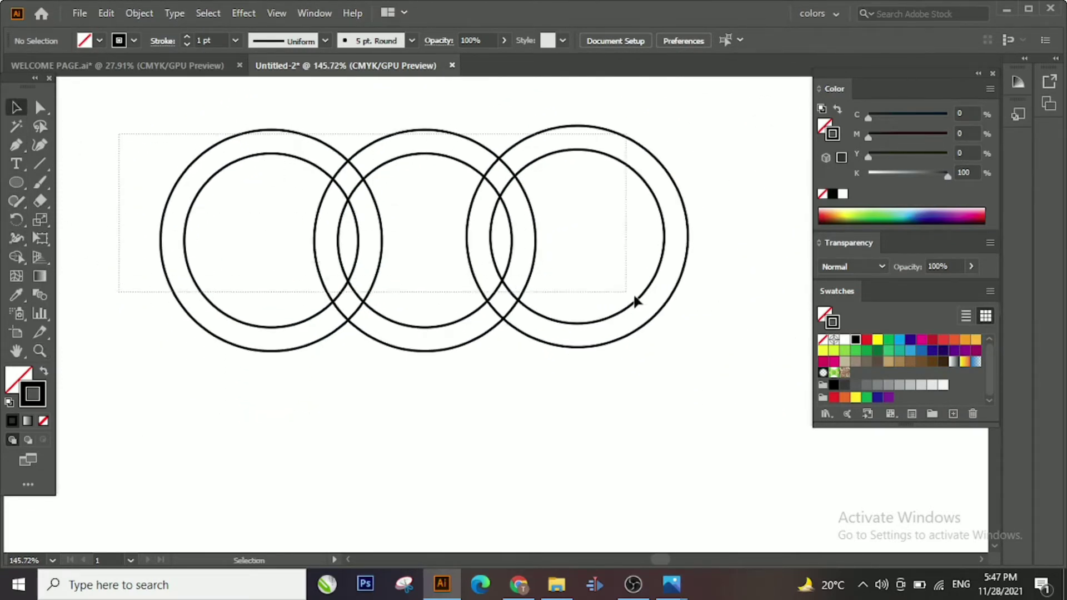
Merge each ring's band and overlap pieces with the Shape Builder into three complete rings
left_click(17, 258)
left_click_drag(327, 162, 367, 215)
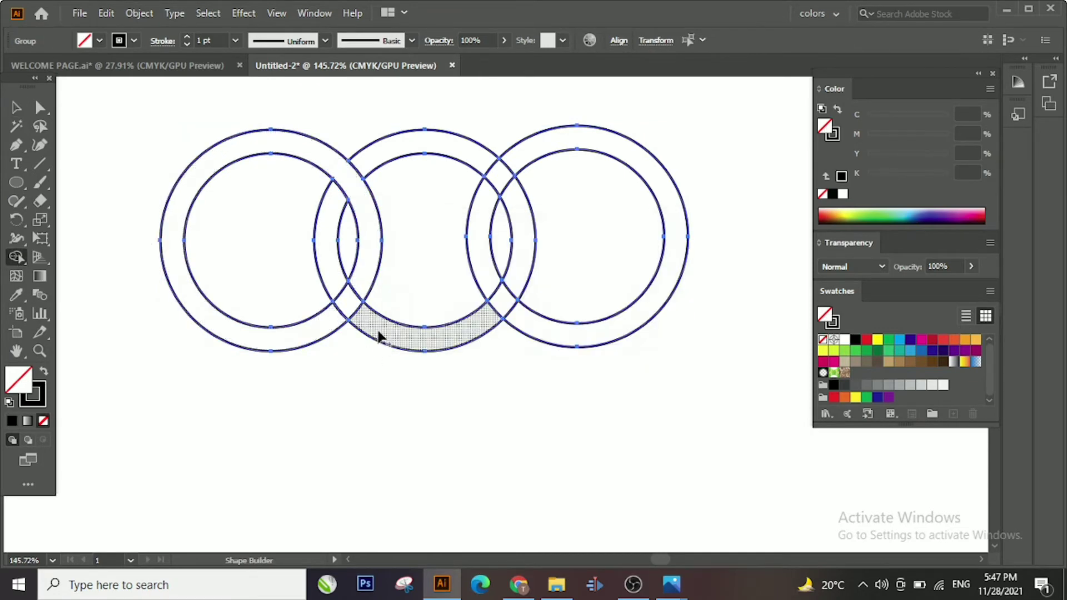
left_click_drag(377, 329, 329, 290)
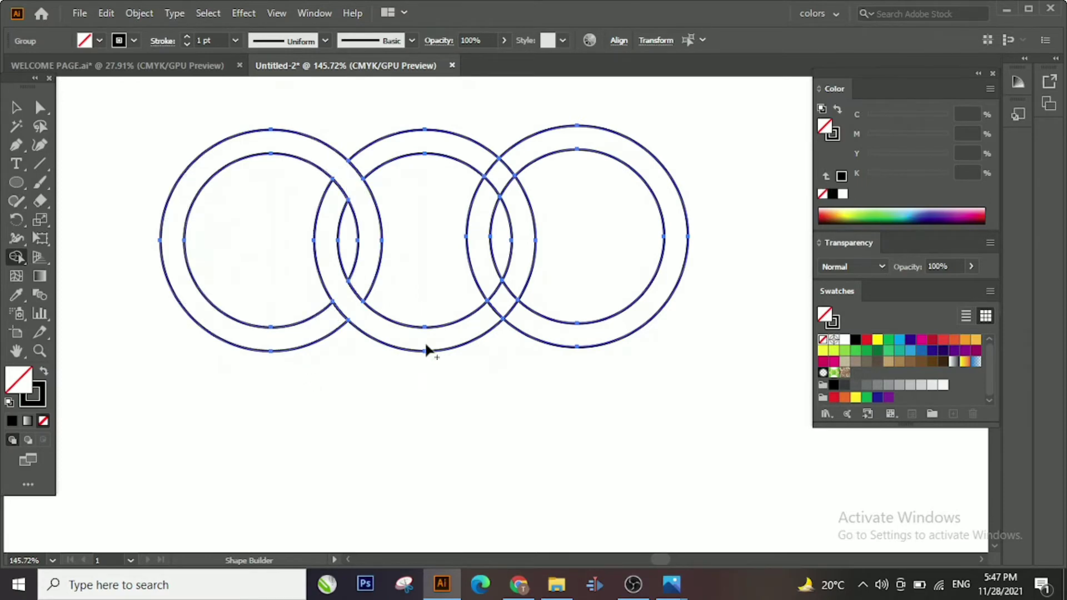
left_click_drag(491, 320, 535, 258)
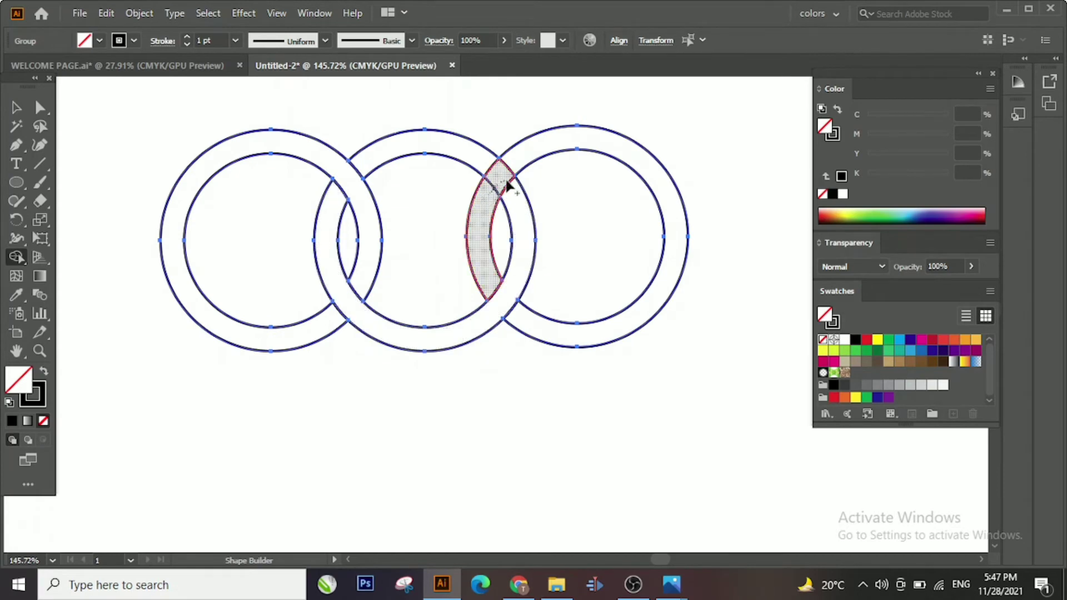
left_click_drag(490, 201, 521, 159)
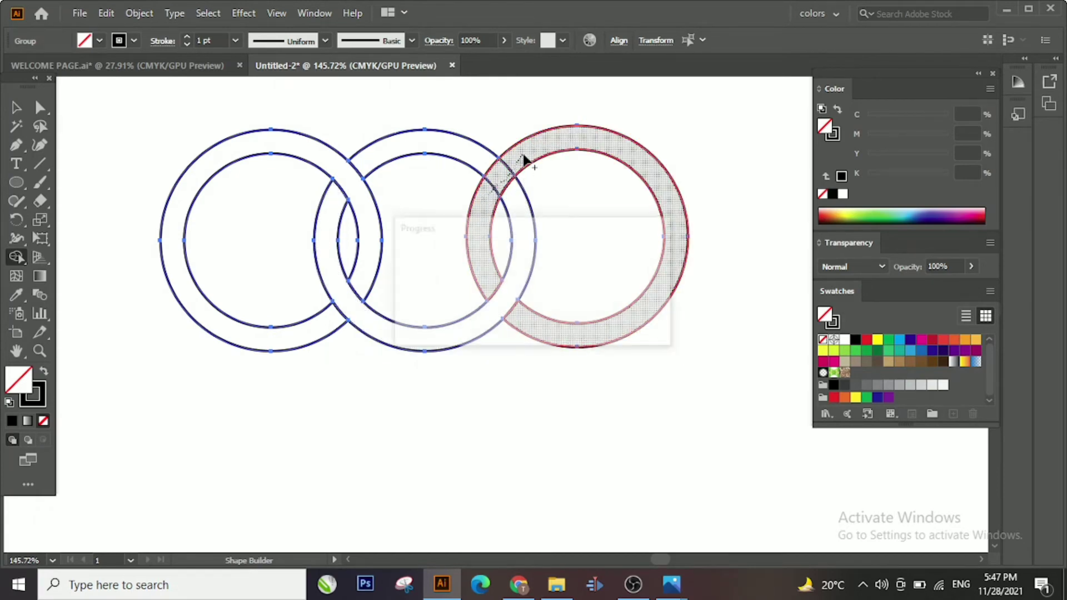
left_click(18, 109)
Fill the rings red, then recolour the left ring green and the middle ring yellow
left_click(868, 341)
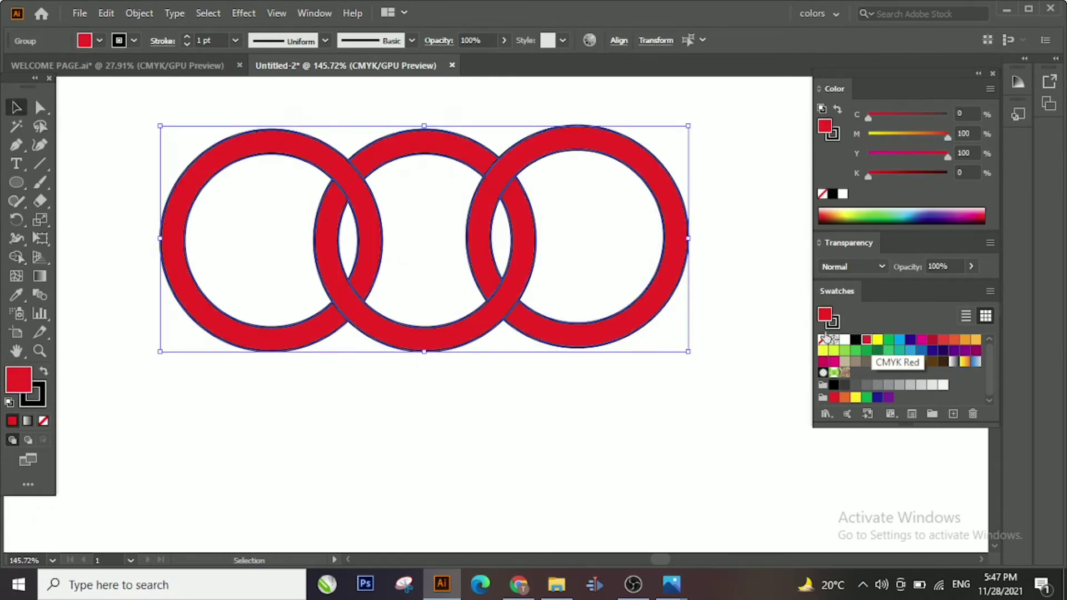
left_click(219, 174)
left_click(220, 161)
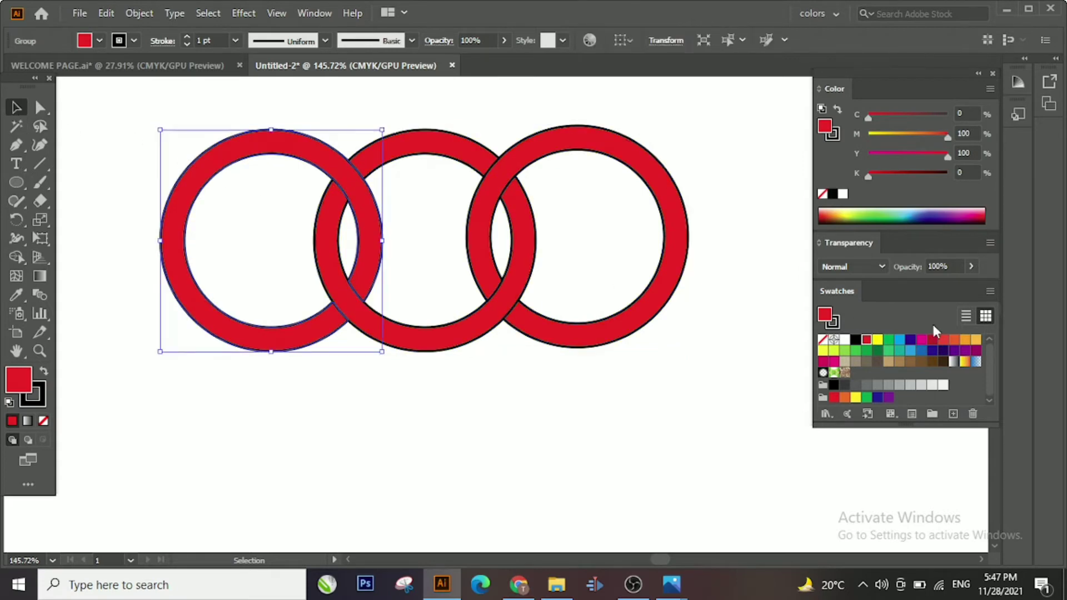
left_click(844, 351)
left_click(512, 305)
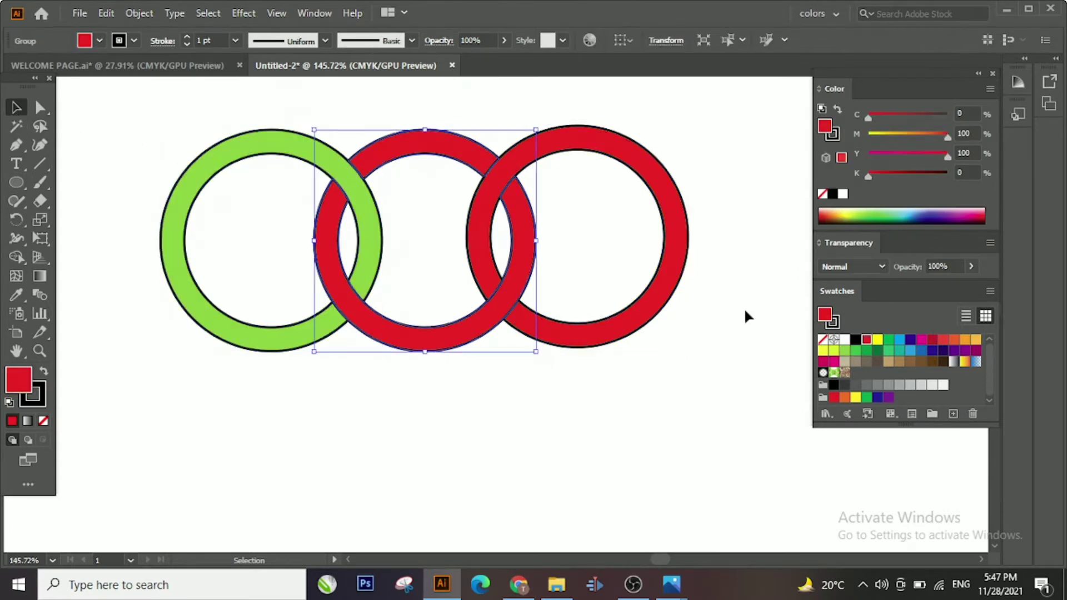
left_click(877, 340)
left_click(634, 317)
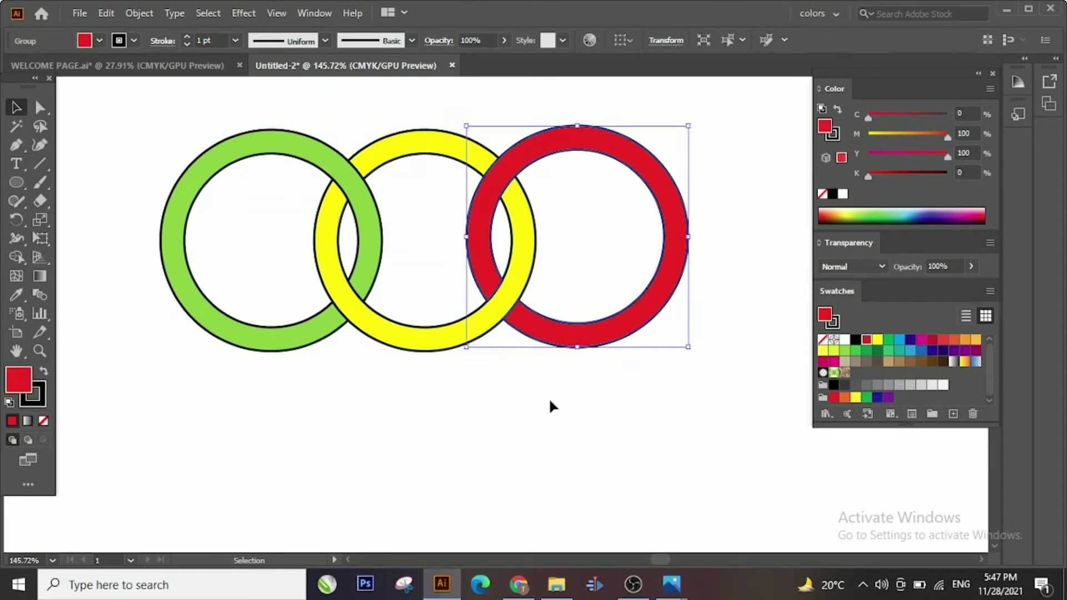
left_click(550, 405)
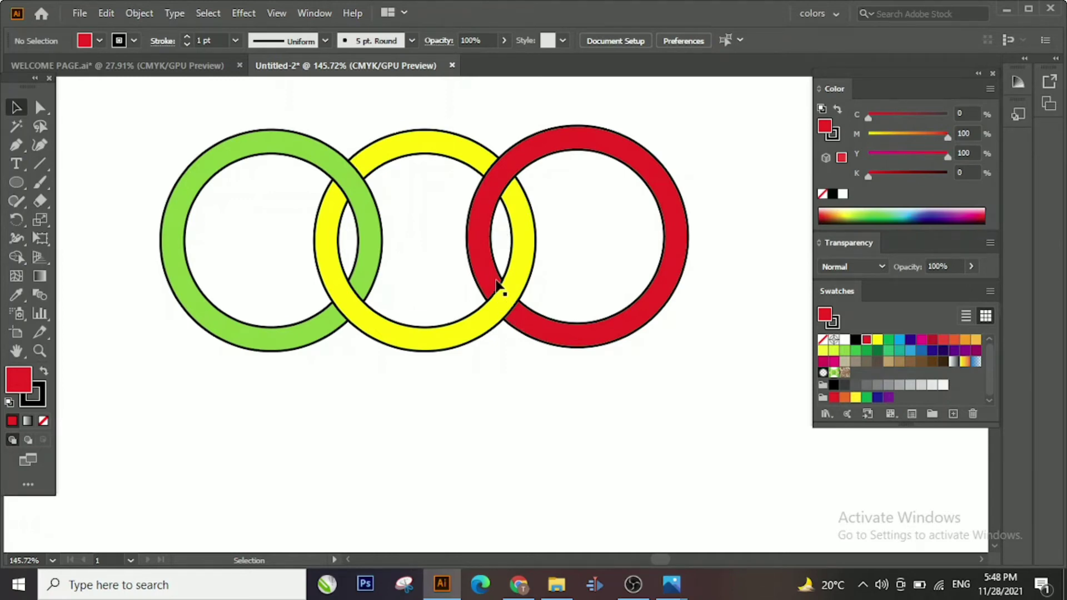
Alt-drag the three coloured rings downward to create a duplicate row
left_click_drag(161, 139, 592, 361)
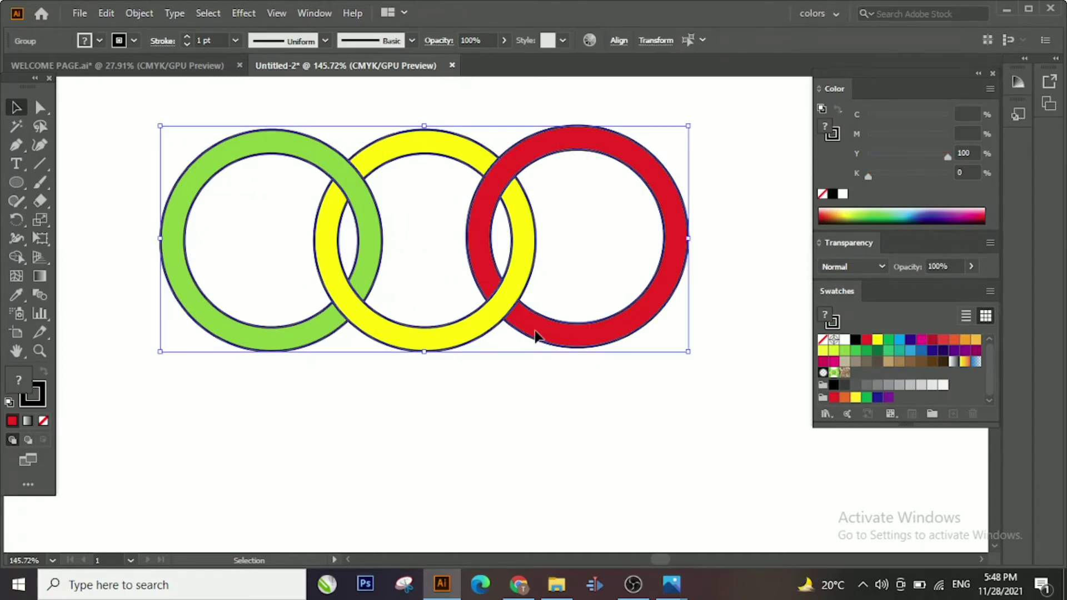
left_click_drag(534, 335, 543, 458)
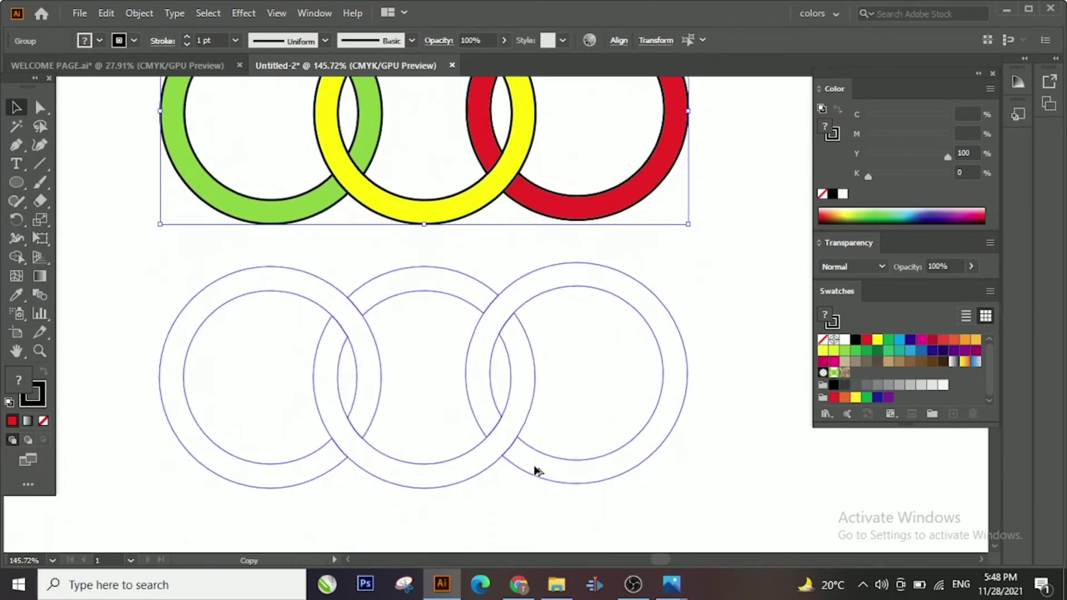
left_click(161, 217)
Expand the fill and stroke of the three lower rings into shapes
left_click(206, 306)
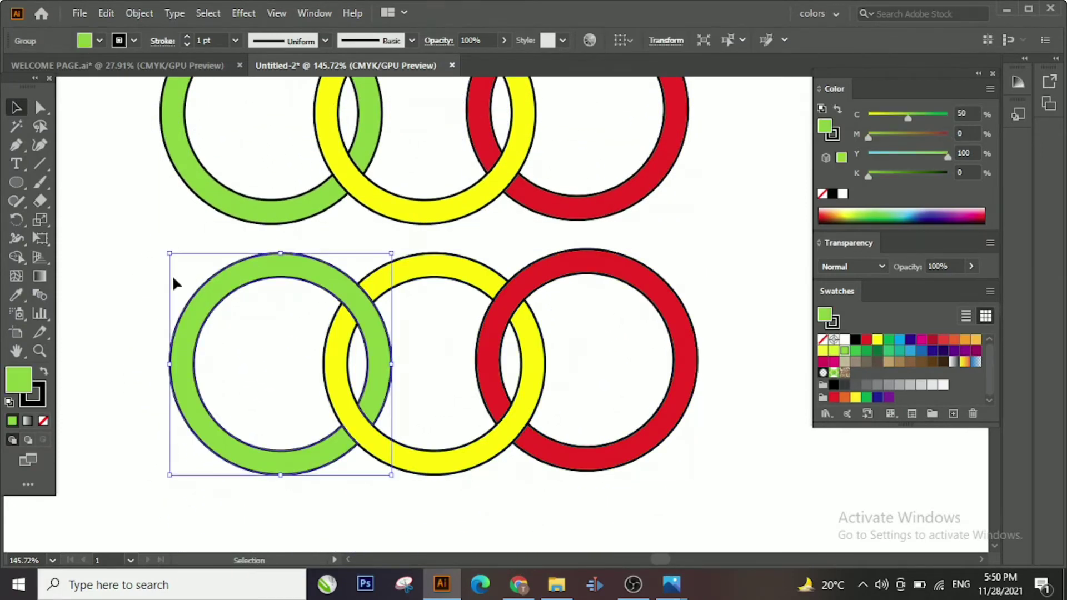
left_click_drag(147, 300, 612, 441)
left_click(139, 13)
left_click(196, 190)
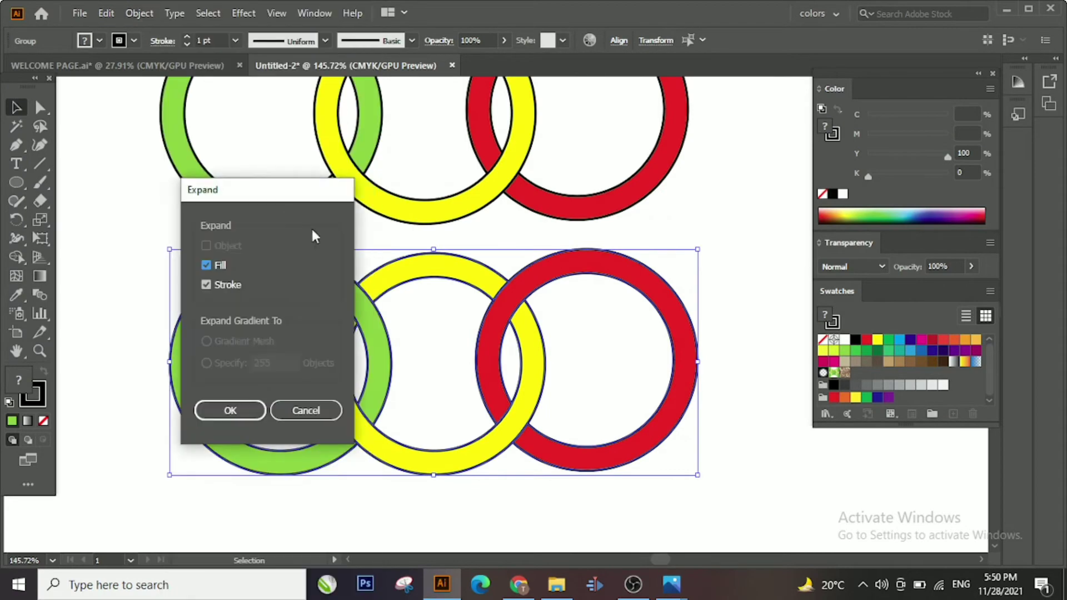
left_click(228, 410)
Inspect the lower green ring's pieces, undoing a trial move and a deletion
left_click(208, 318)
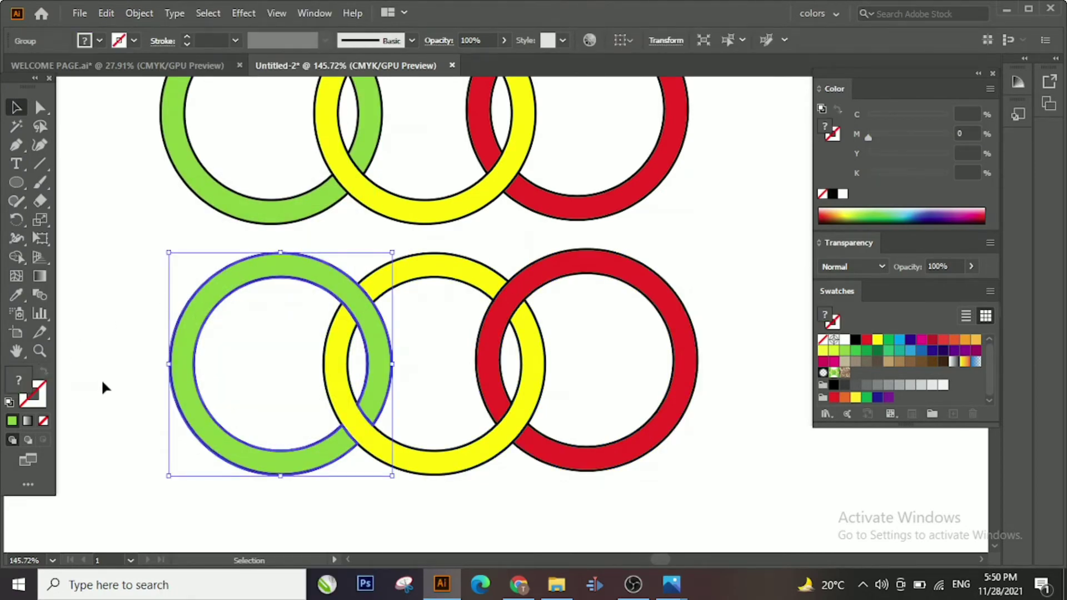
left_click_drag(187, 350, 150, 365)
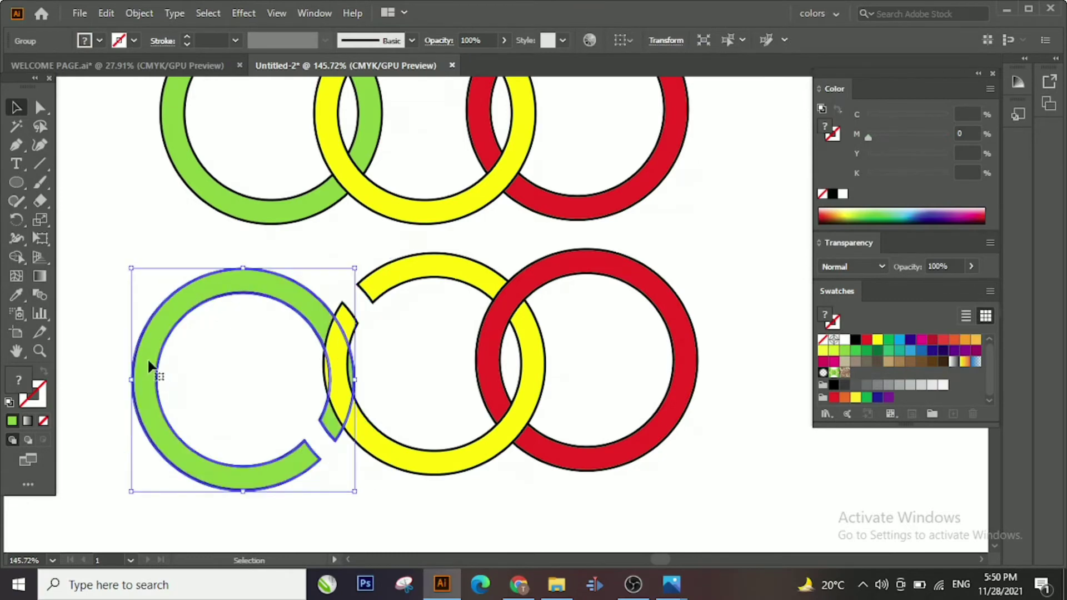
key("ctrl+z")
key("z")
left_click(210, 321)
left_click(17, 108)
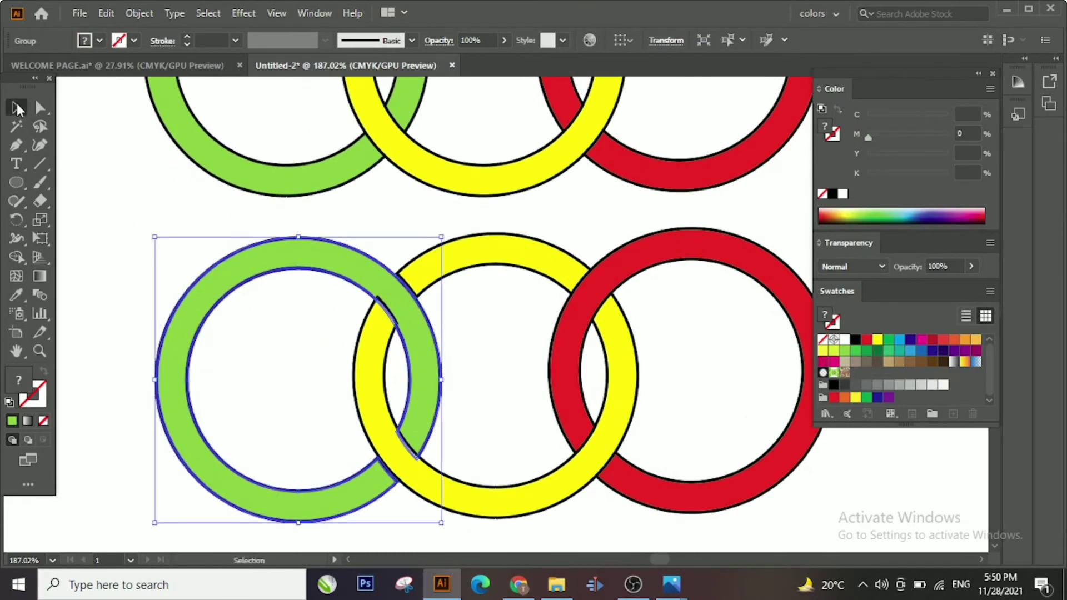
key("Delete")
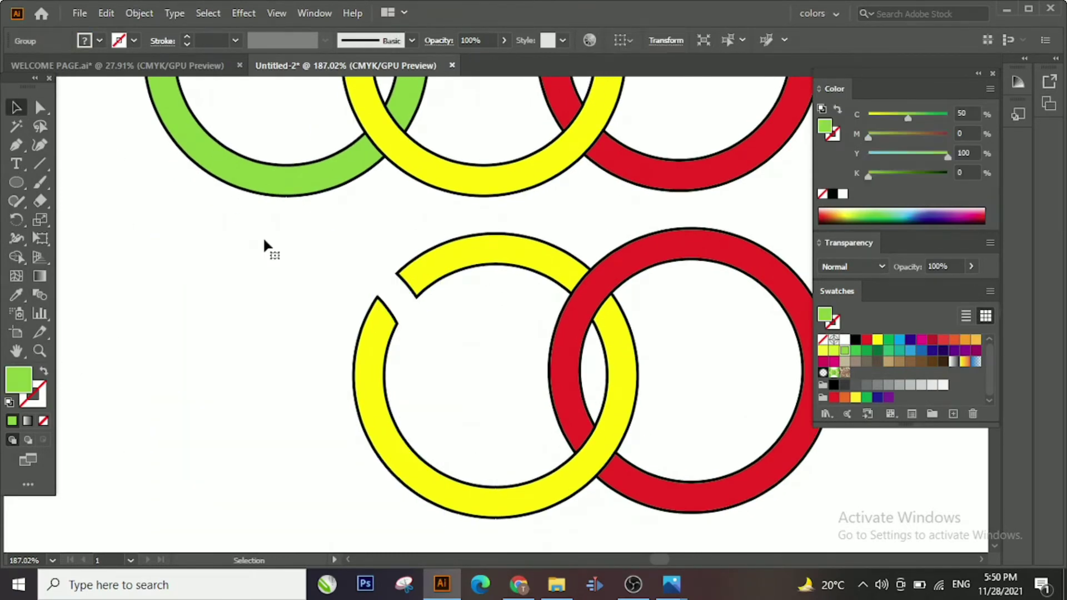
key("ctrl+z")
Ungroup the lower green ring from the context menu
right_click(283, 269)
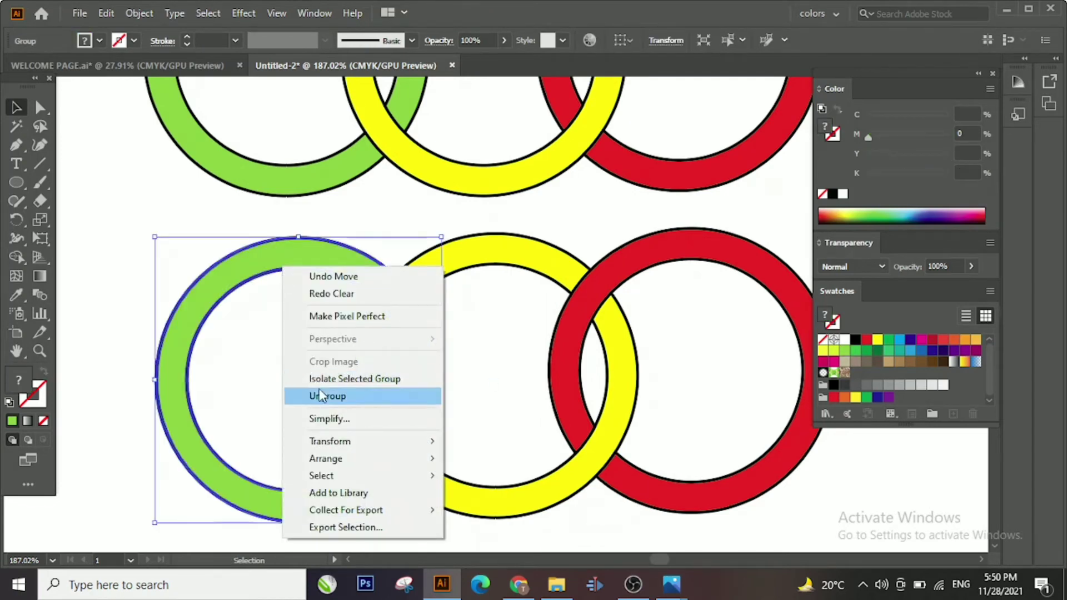
left_click(267, 298)
left_click(272, 275)
right_click(267, 290)
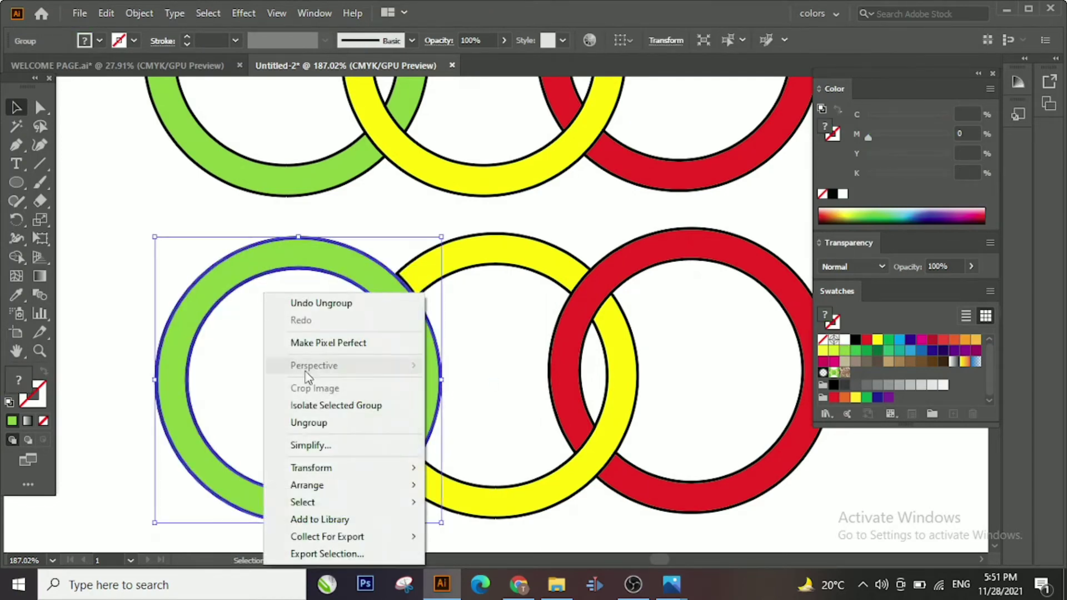
left_click(295, 423)
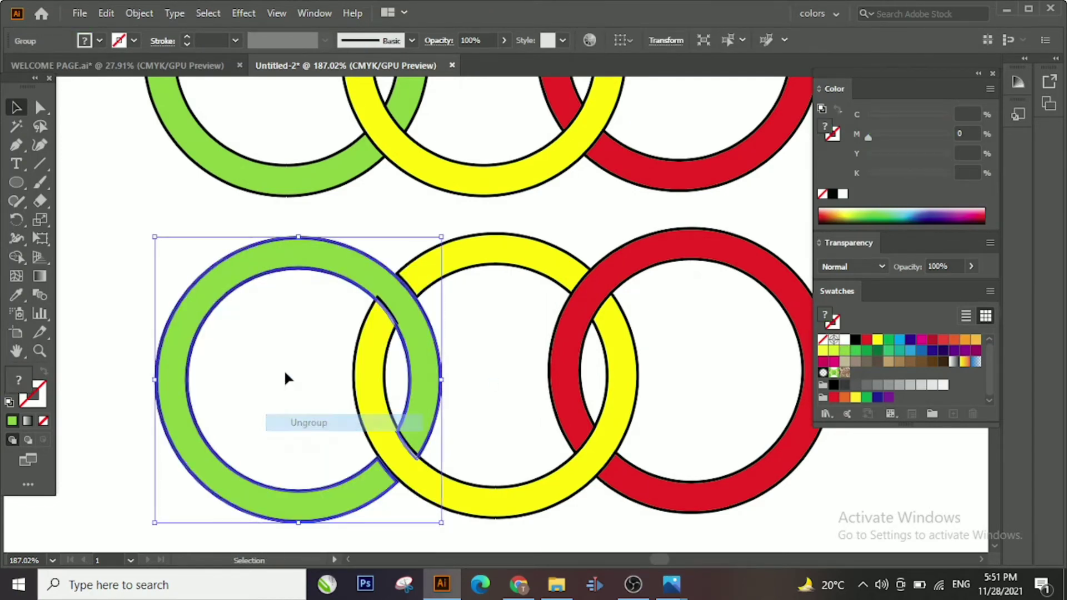
right_click(272, 267)
left_click(208, 339)
left_click(211, 314)
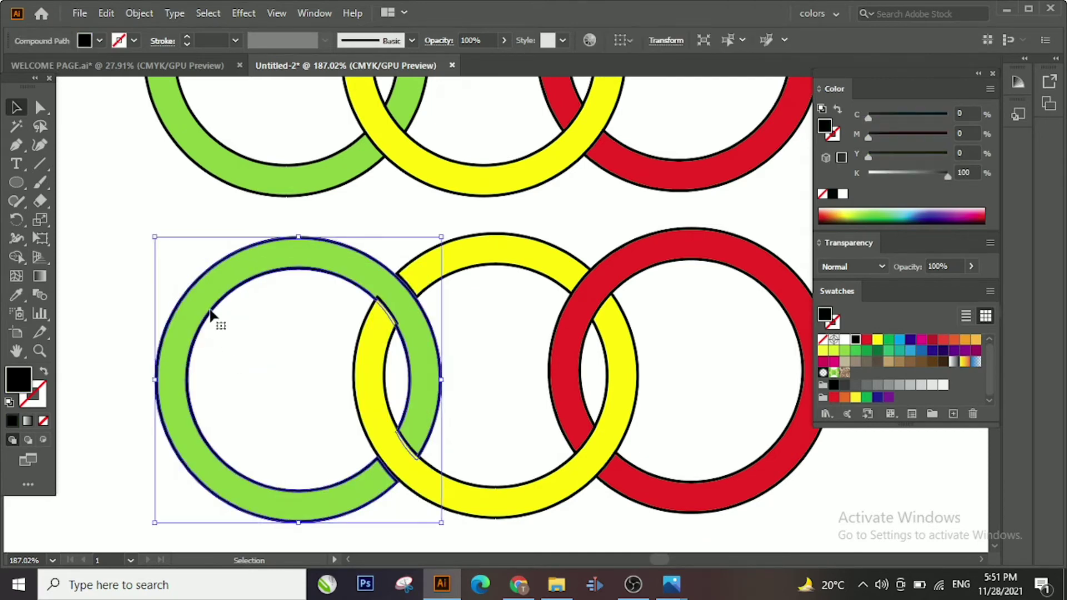
key("ctrl+z")
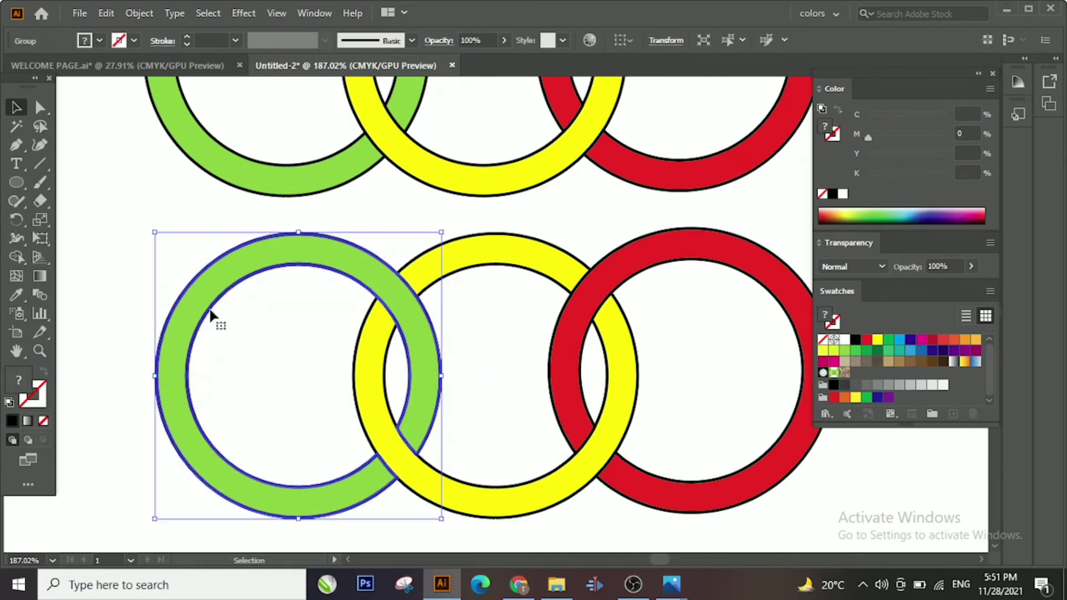
Ungroup the green ring's parts again and set its compound path's stroke to None
right_click(211, 314)
left_click(256, 167)
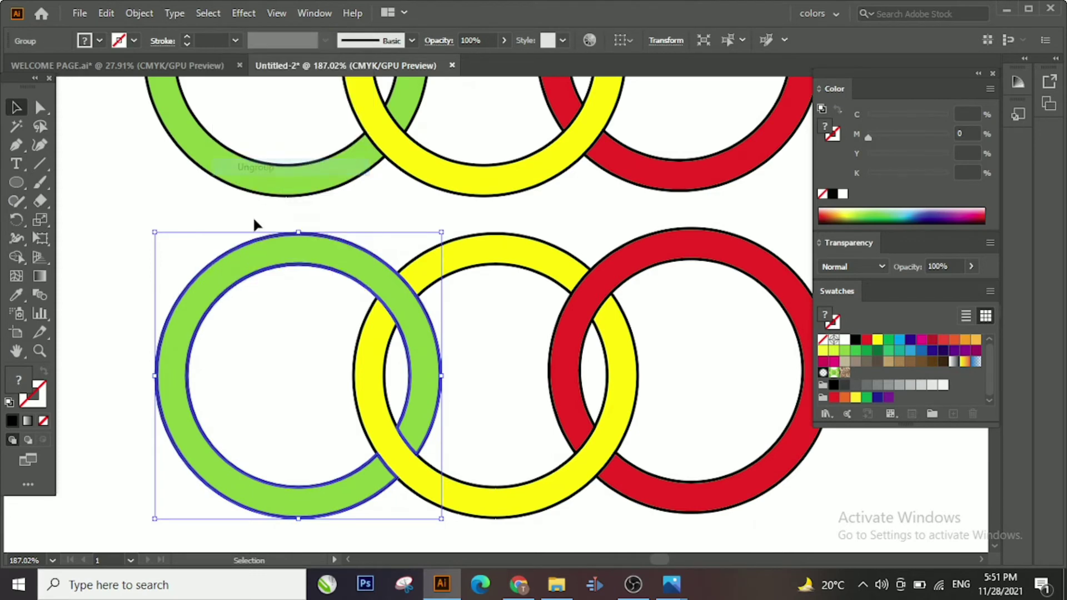
right_click(240, 252)
left_click(275, 379)
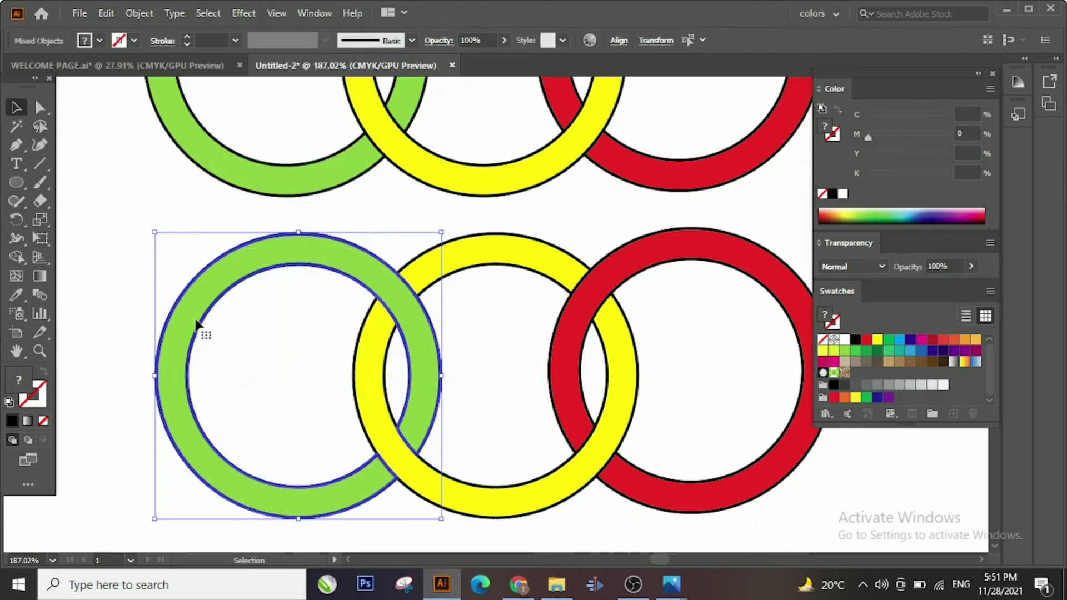
left_click(221, 302)
right_click(238, 295)
left_click(203, 339)
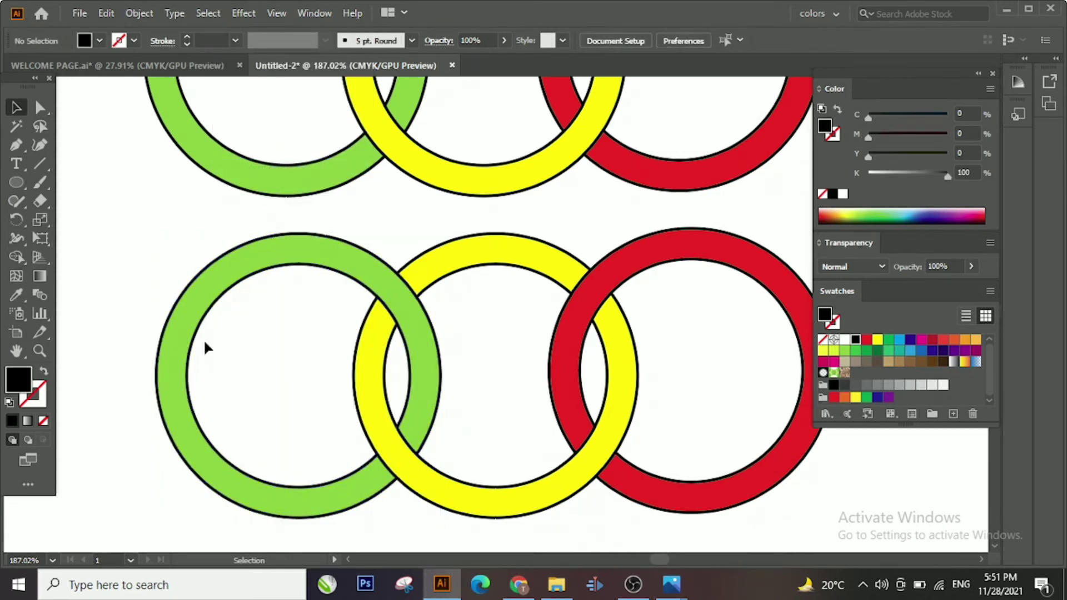
left_click_drag(205, 344, 149, 358)
left_click(43, 421)
Ungroup the lower yellow ring and select its top arc
left_click(295, 353)
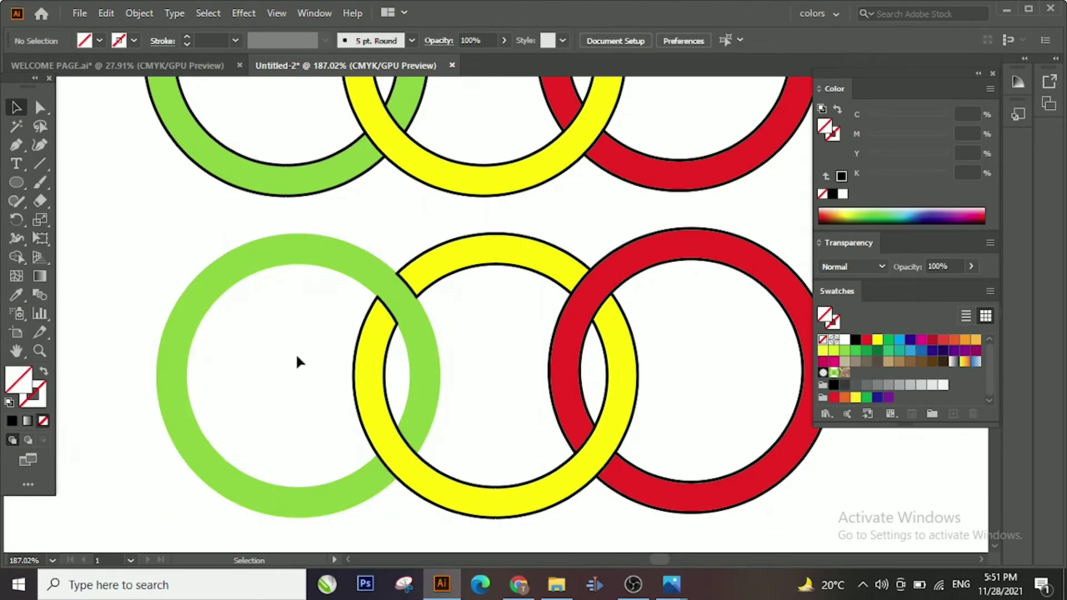
left_click(464, 273)
right_click(542, 318)
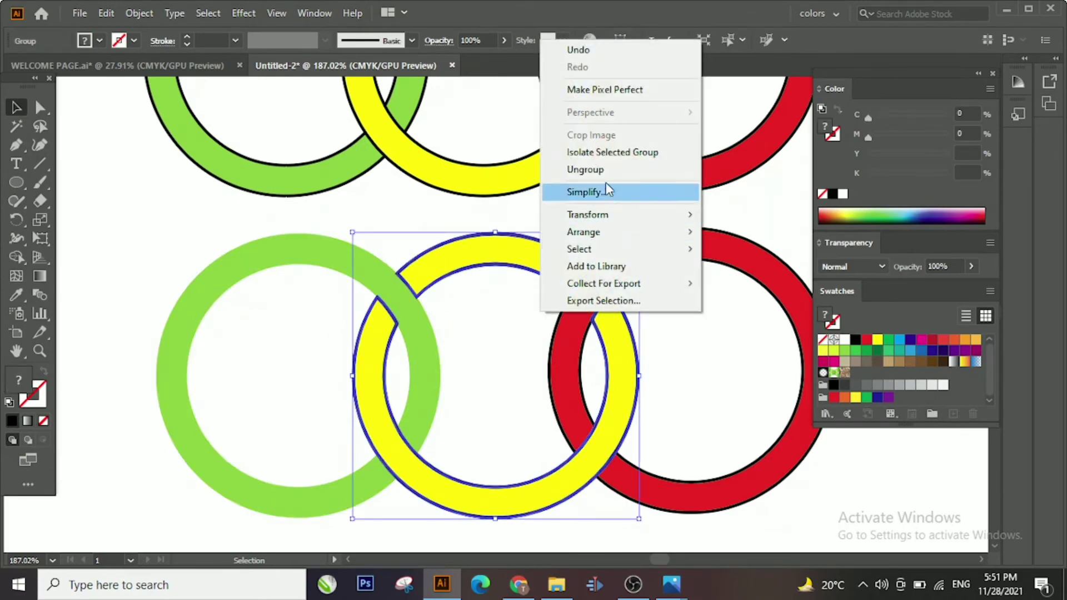
left_click(606, 182)
left_click(469, 309)
right_click(481, 265)
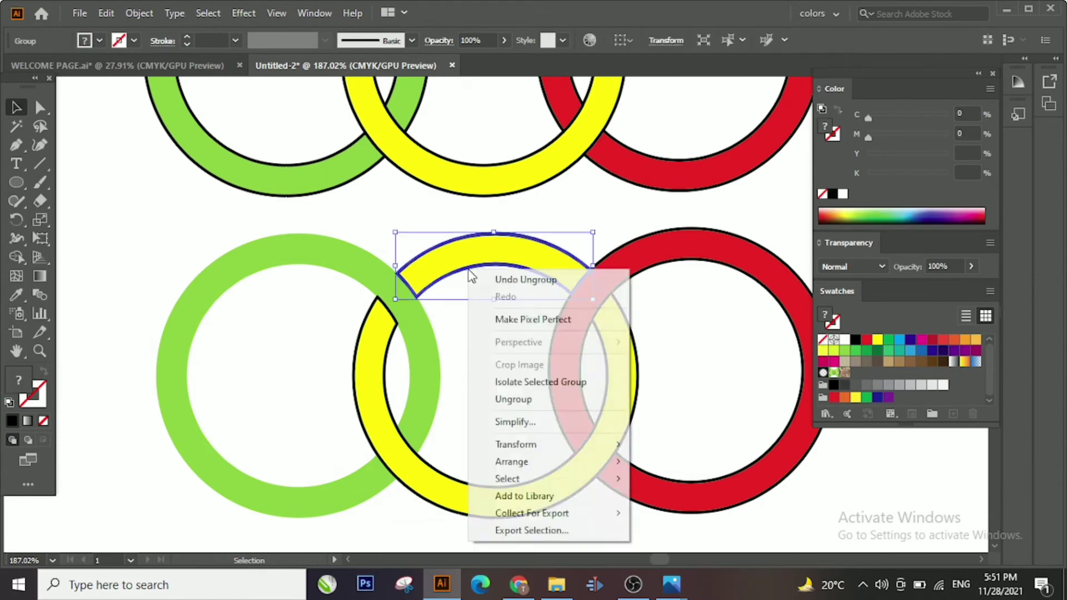
left_click(529, 399)
right_click(489, 356)
left_click(456, 281)
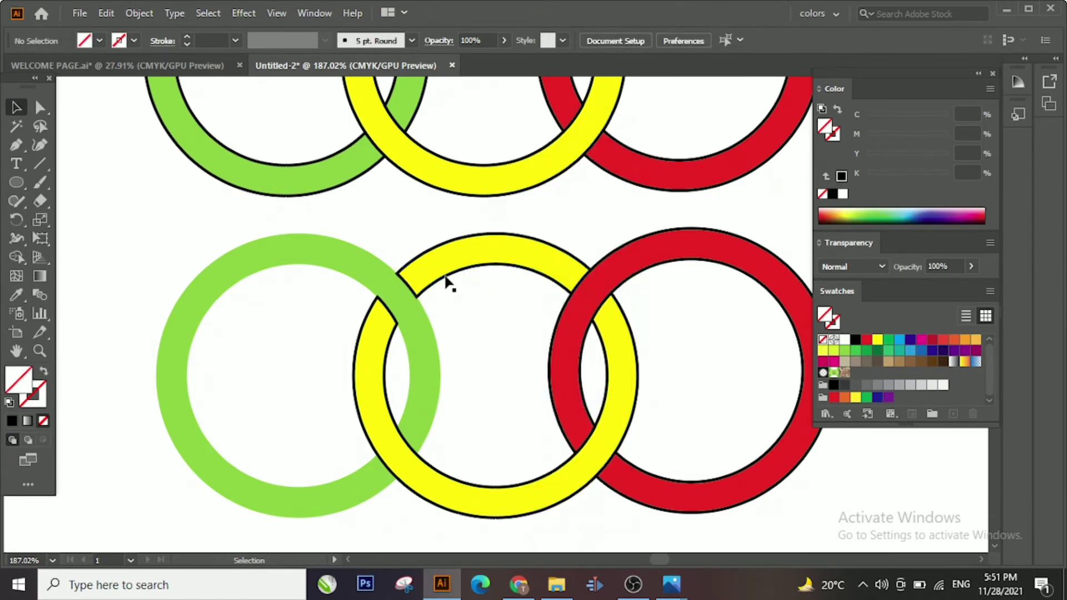
Ungroup the yellow ring pieces and set its compound path's stroke to None
left_click(359, 414)
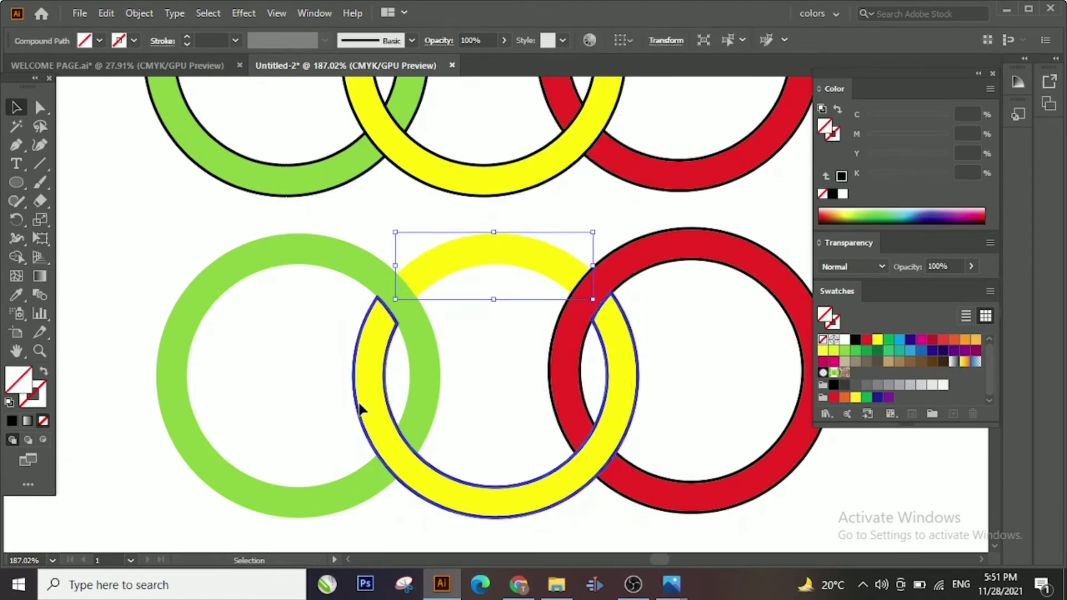
right_click(356, 412)
left_click(412, 259)
right_click(395, 398)
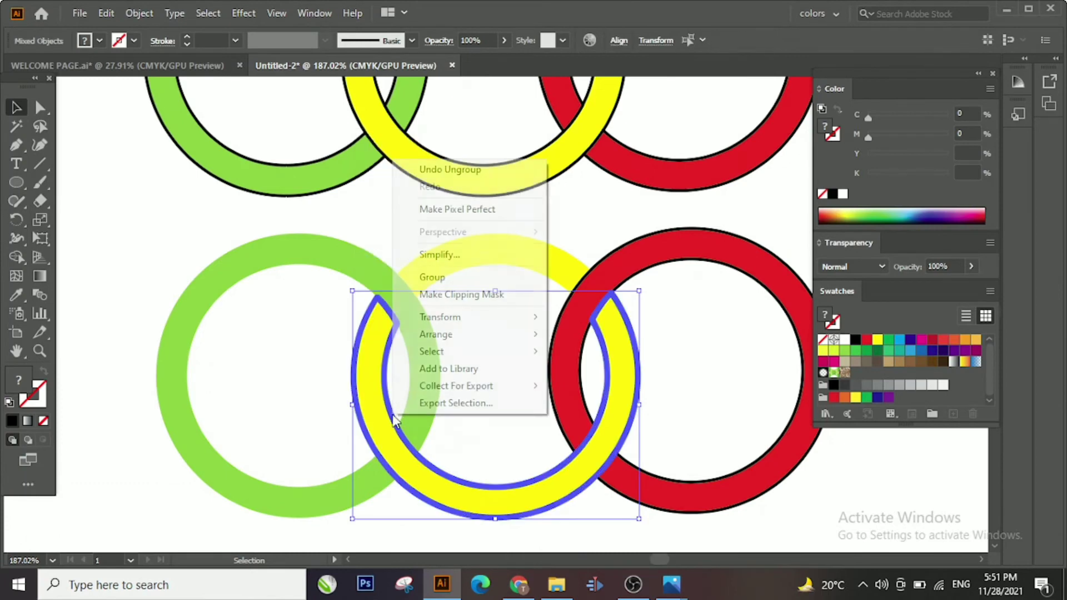
left_click(470, 479)
left_click(464, 488)
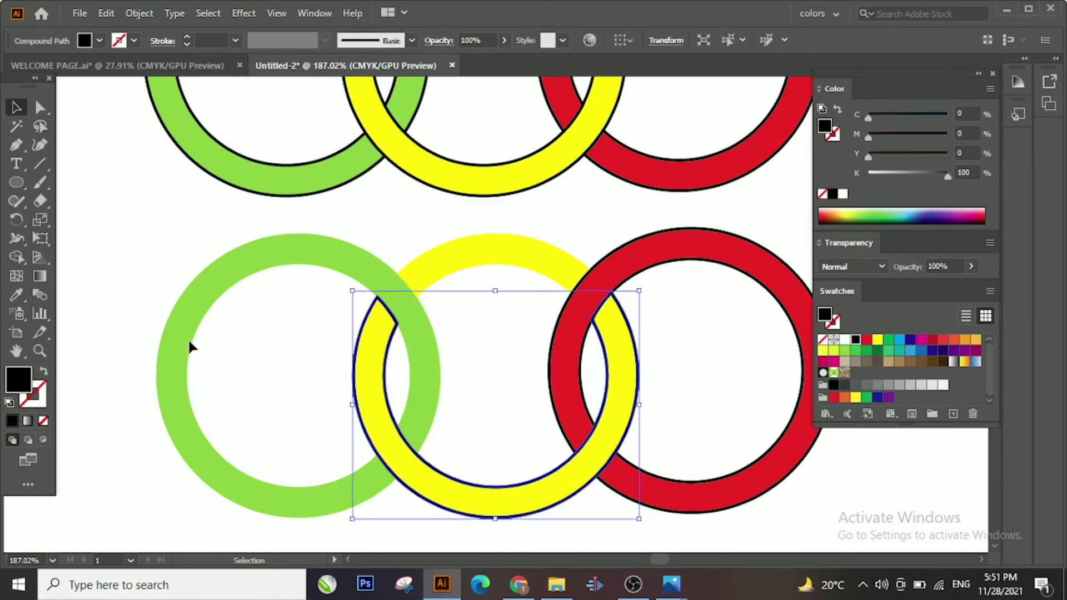
left_click(44, 422)
left_click(221, 364)
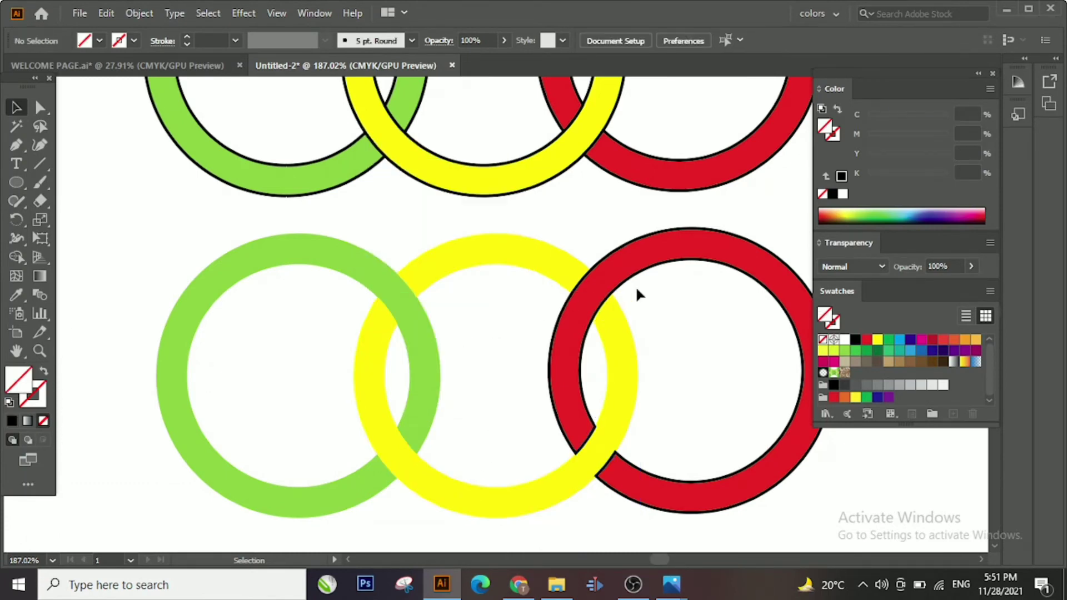
Ungroup the lower red ring and set its compound path's stroke to None
left_click(647, 275)
right_click(649, 271)
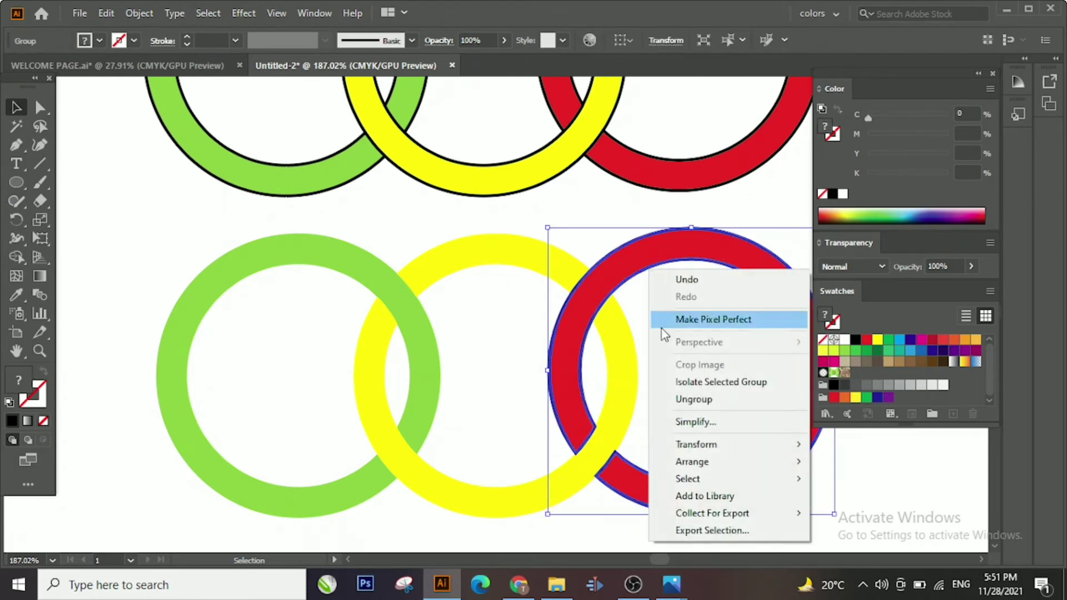
left_click(663, 399)
left_click(678, 267)
right_click(674, 261)
left_click(717, 394)
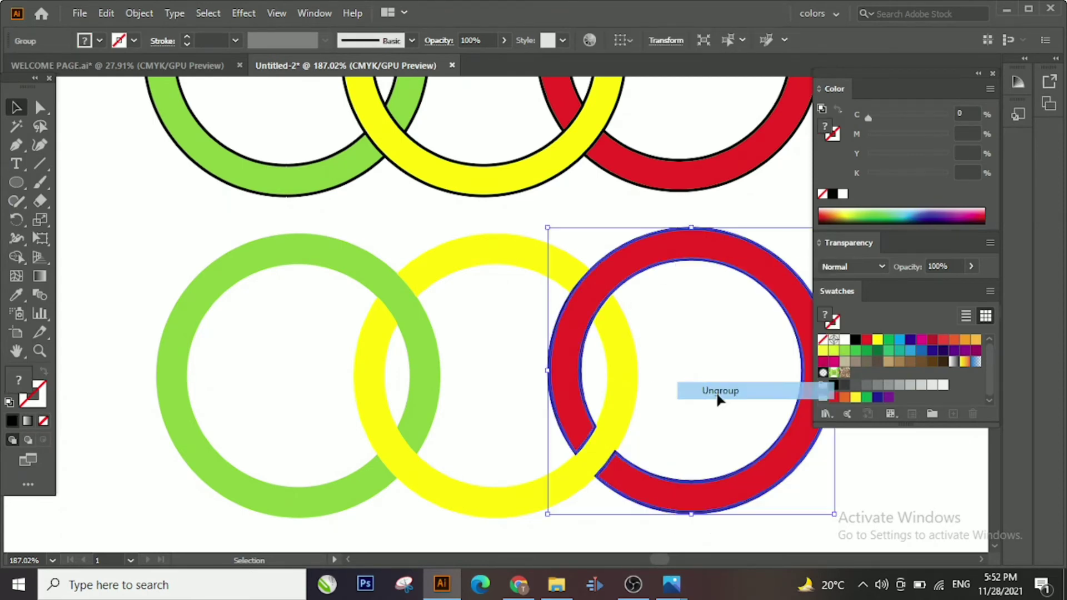
left_click(700, 267)
left_click(694, 245)
left_click(44, 421)
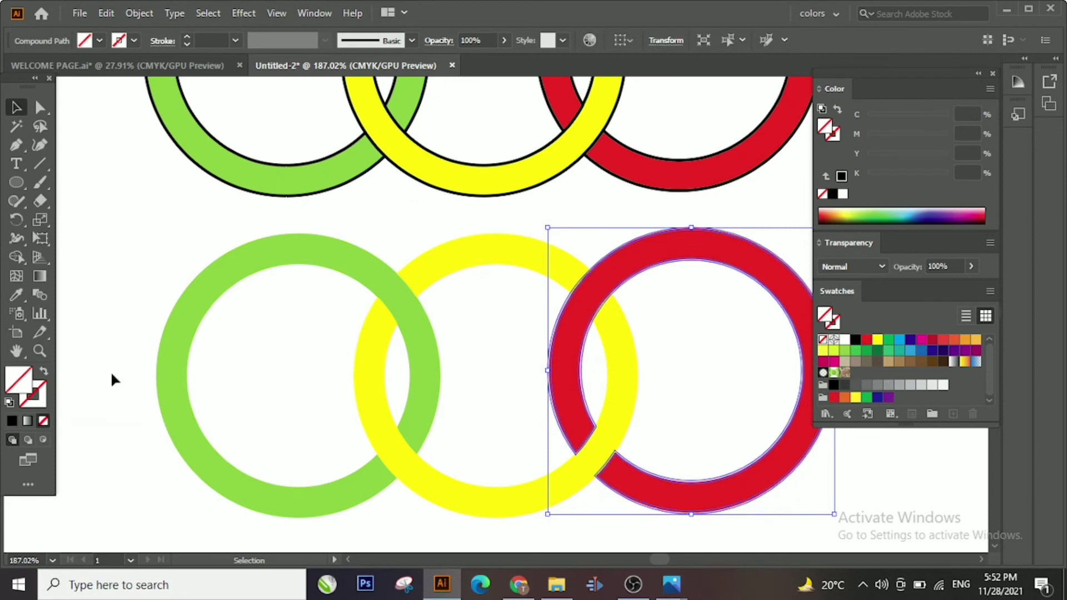
left_click(111, 380)
Zoom out to view both ring rows together
left_click(40, 351)
left_click(289, 349, "alt")
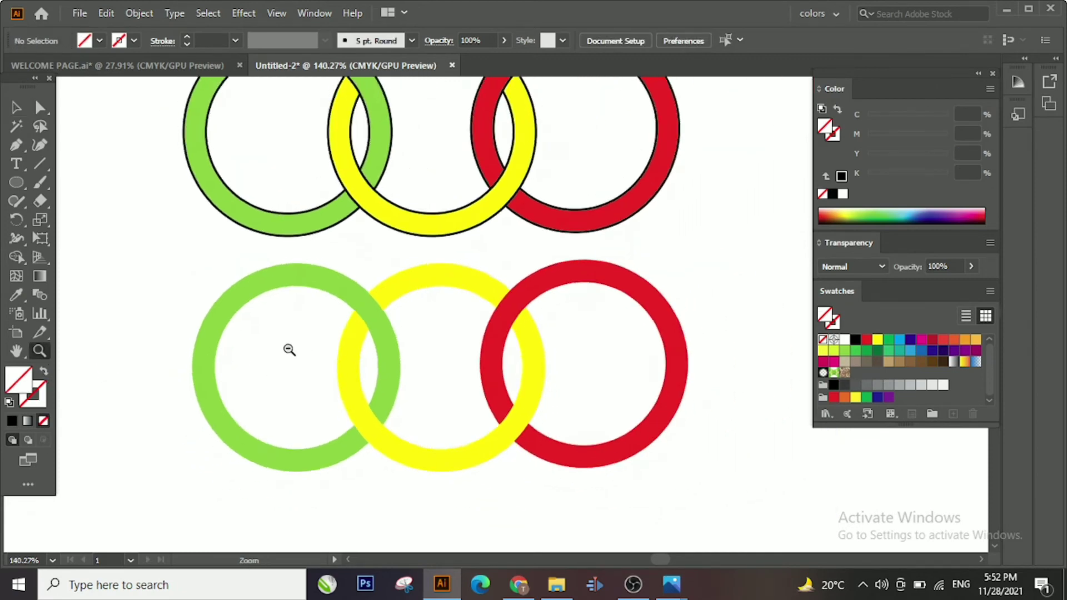
left_click(317, 329, "alt")
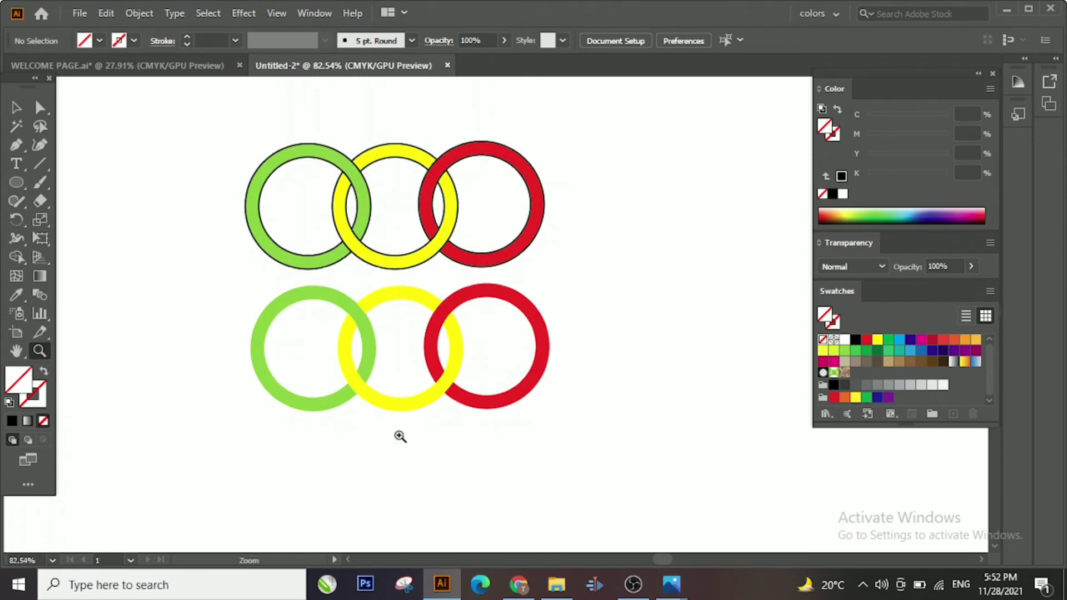
left_click_drag(401, 437, 494, 399)
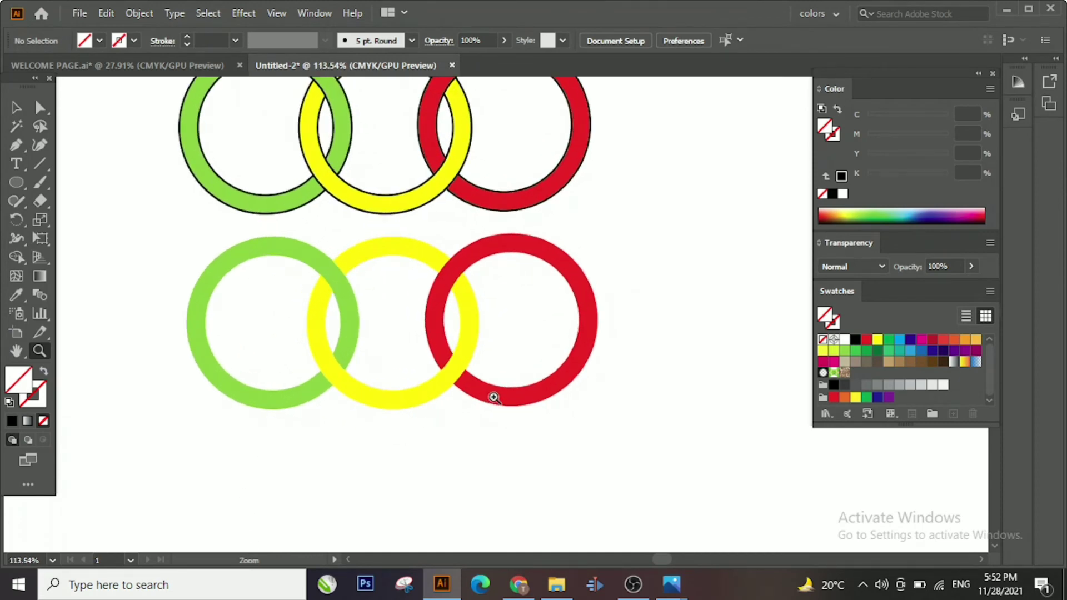
left_click_drag(426, 327, 458, 320)
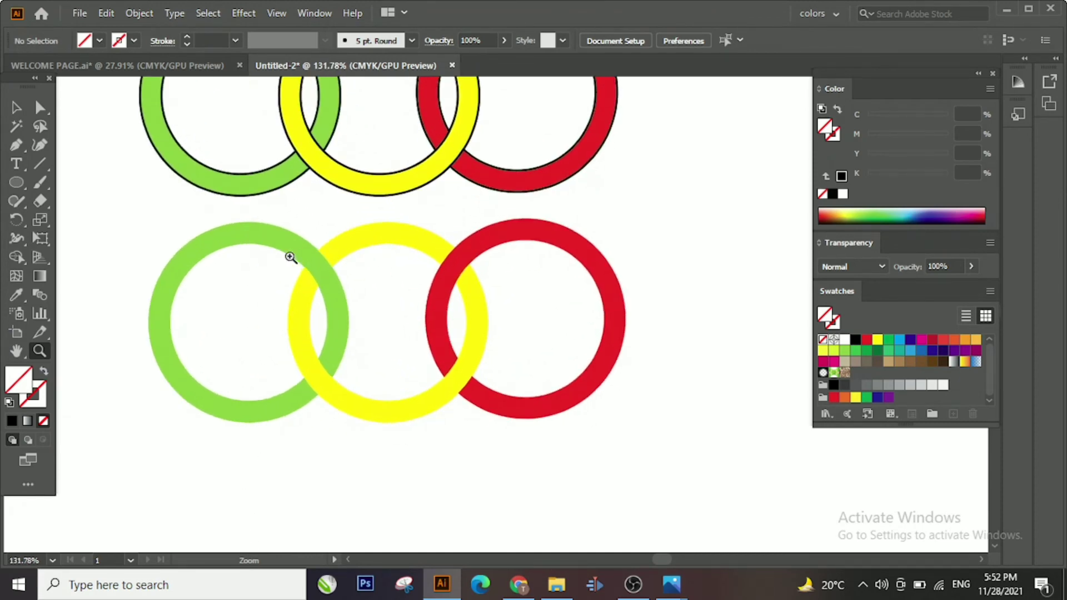
left_click(15, 107)
mouse_move(105, 271)
left_mouse_down()
mouse_move(345, 345)
mouse_move(559, 355)
left_mouse_up()
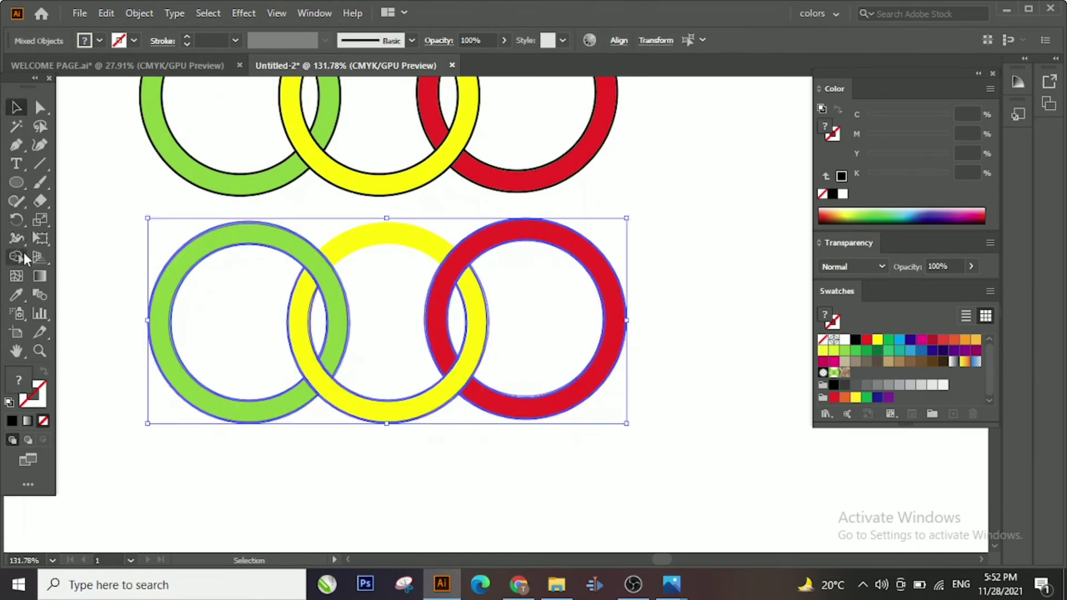
left_click(23, 255)
left_click(326, 276)
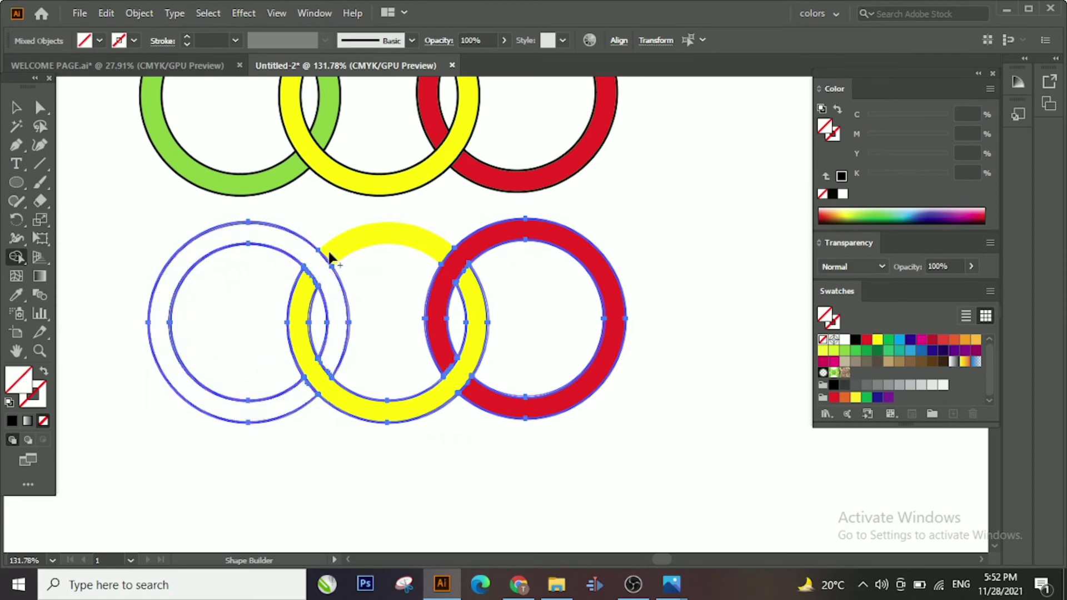
left_click(307, 286)
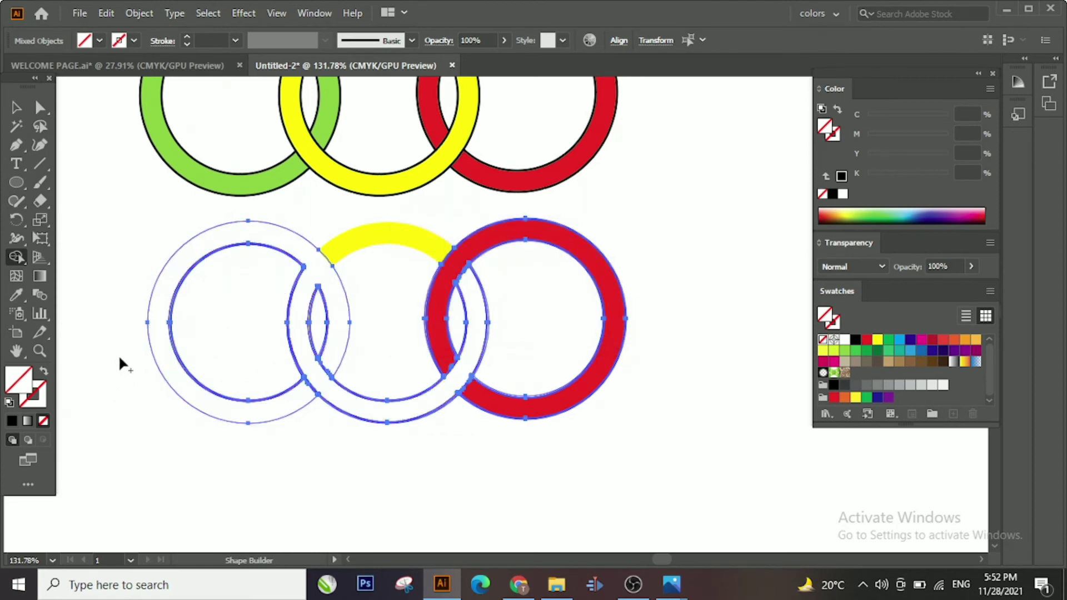
key("ctrl+z")
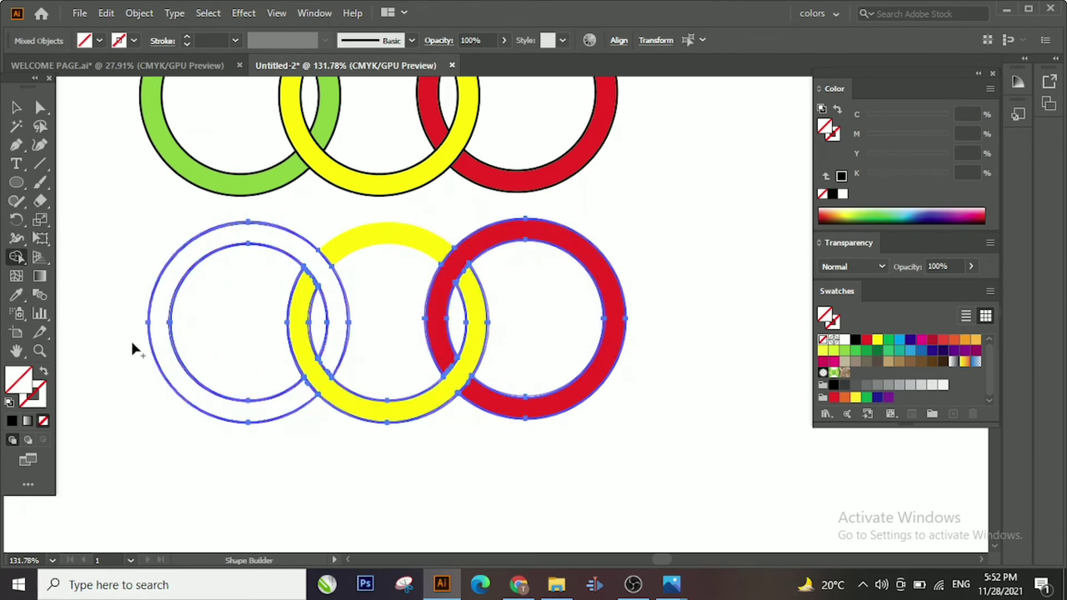
key("ctrl+z")
key("v")
left_click(101, 165)
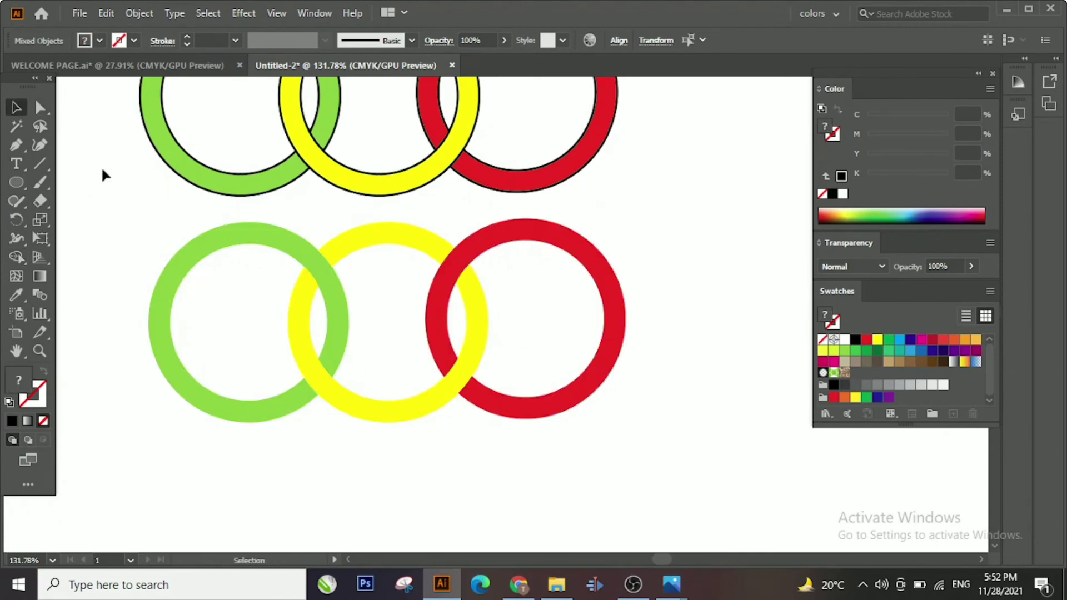
Select the lower green, yellow and red rings to inspect their outline colour
left_click(288, 400)
left_click(313, 361)
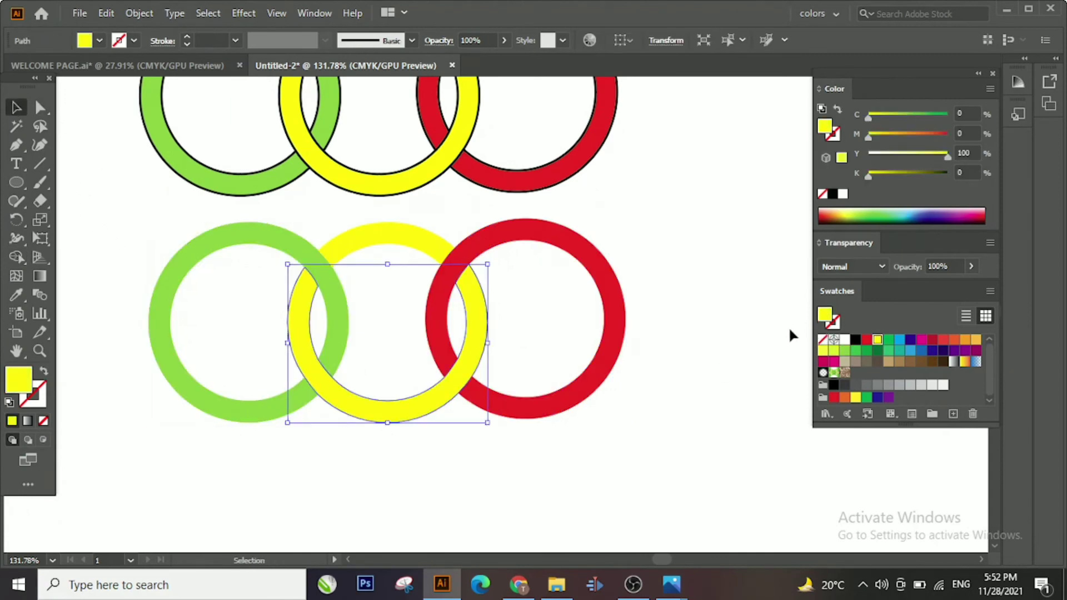
double_click(40, 406)
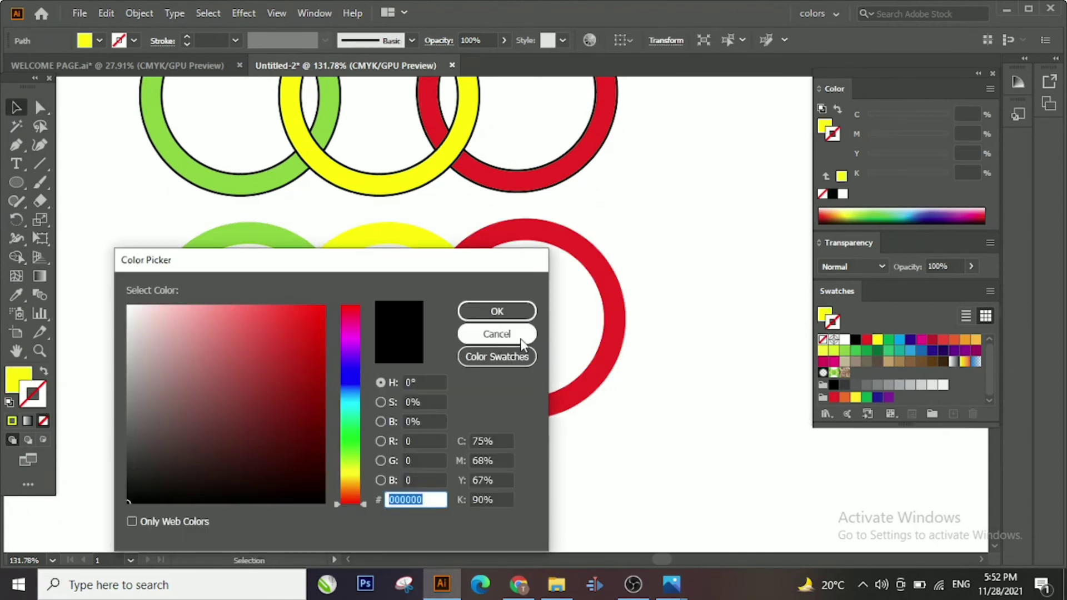
left_click(496, 331)
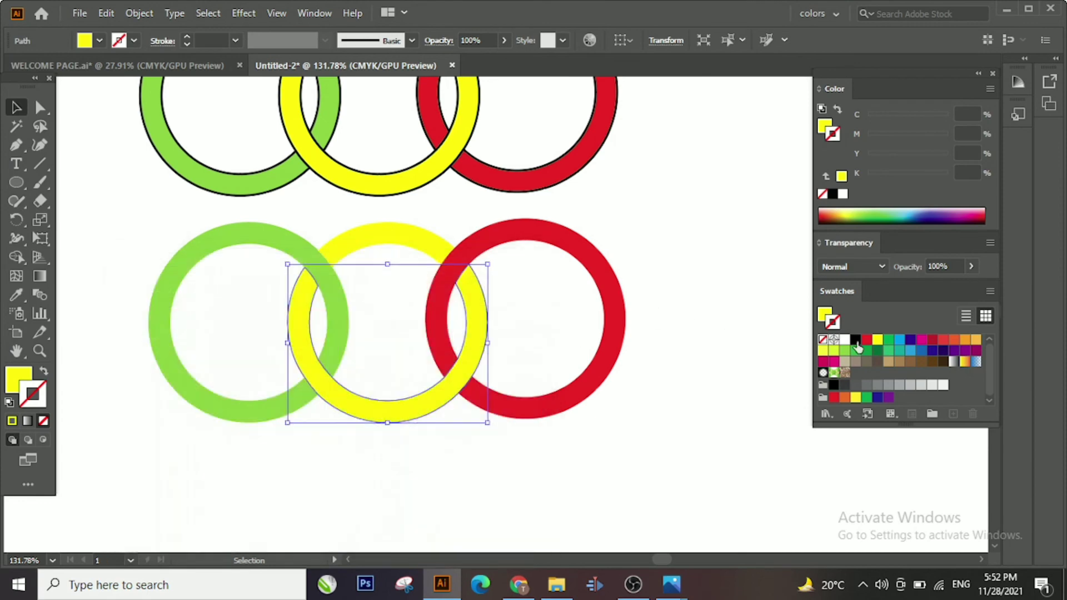
left_click(404, 238)
left_click(609, 306)
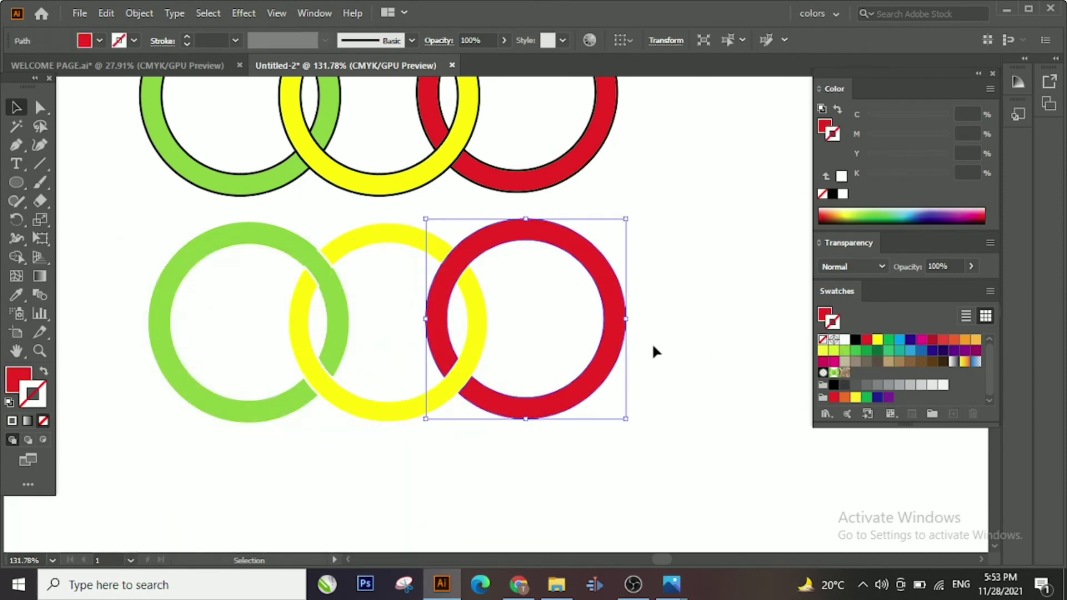
left_click(648, 356)
Give the lower green ring a white 1 pt outline, undoing an accidental black stroke on the red ring
left_click(613, 294)
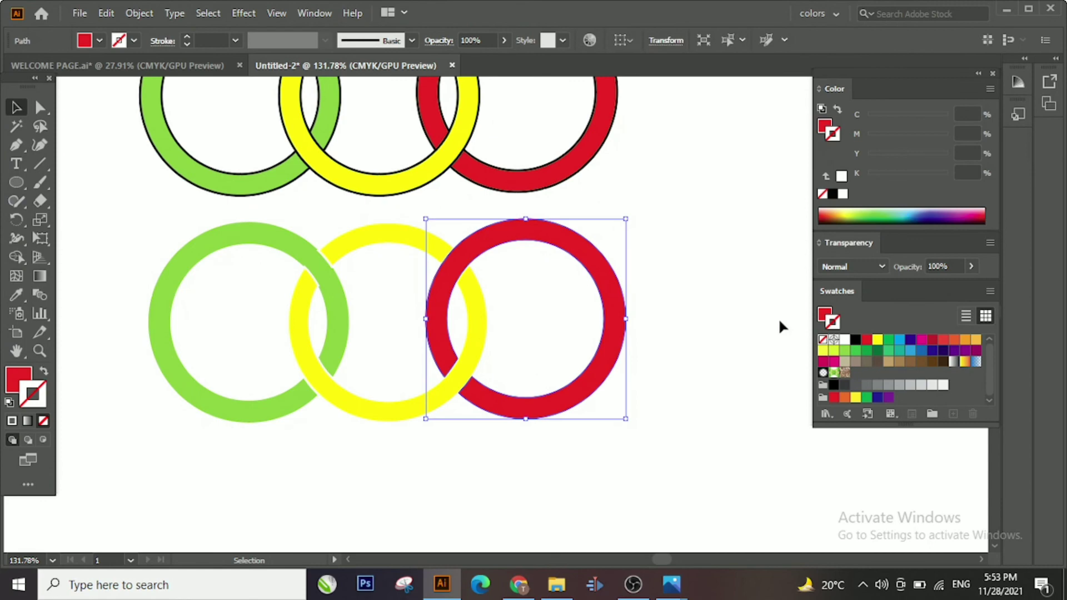
left_click(852, 342)
key("ctrl+z")
left_click(293, 248)
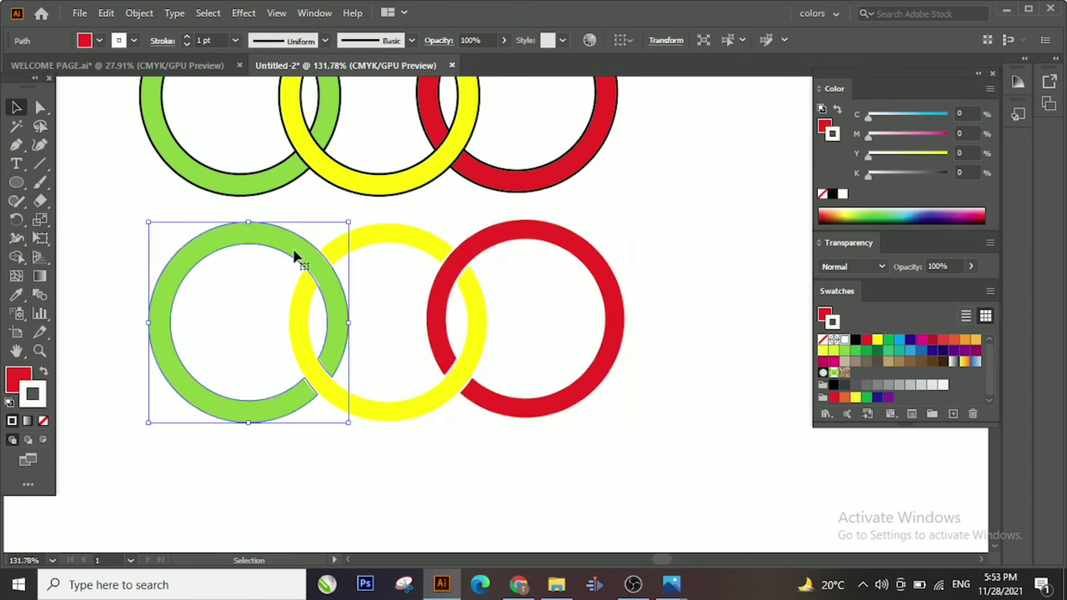
left_click(844, 342)
left_click(716, 346)
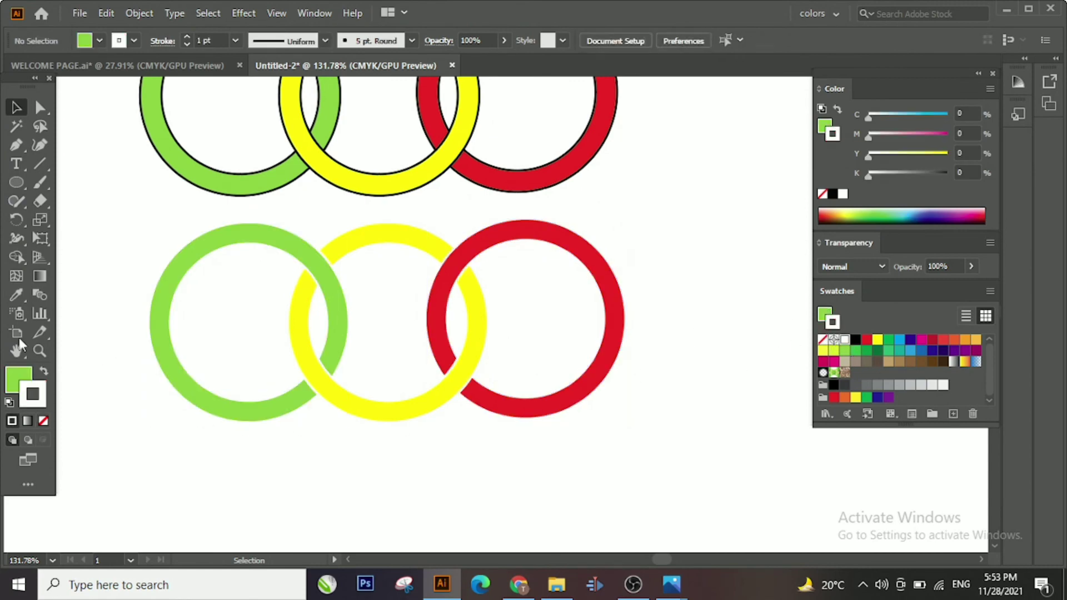
left_click(39, 351)
Draw a large rectangle covering both ring rows and send it to the back
left_click_drag(422, 312, 95, 329)
left_click_drag(16, 182, 150, 195)
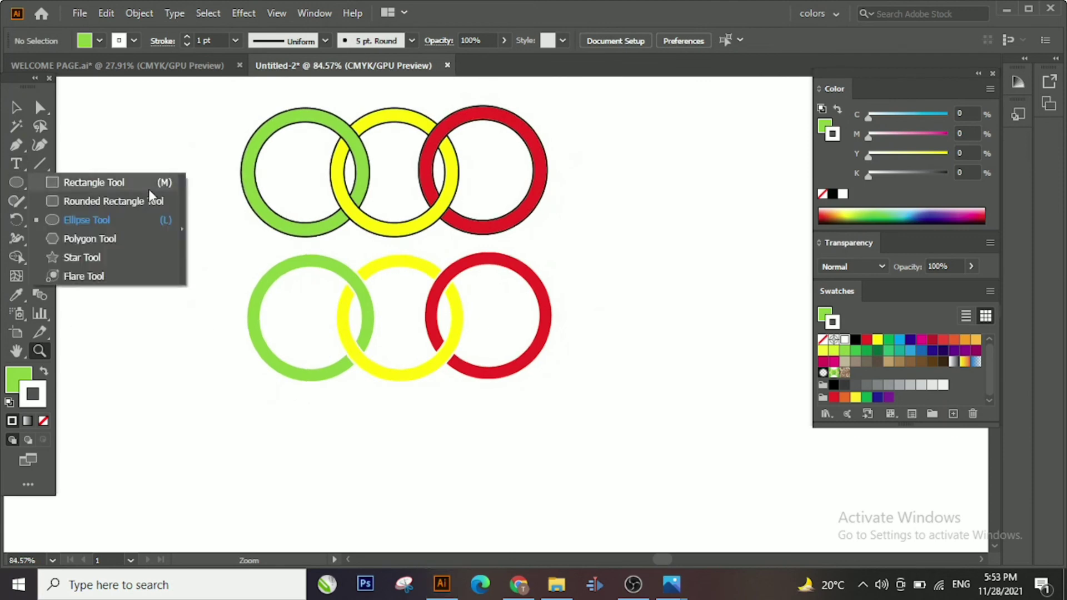
left_click_drag(150, 81, 629, 429)
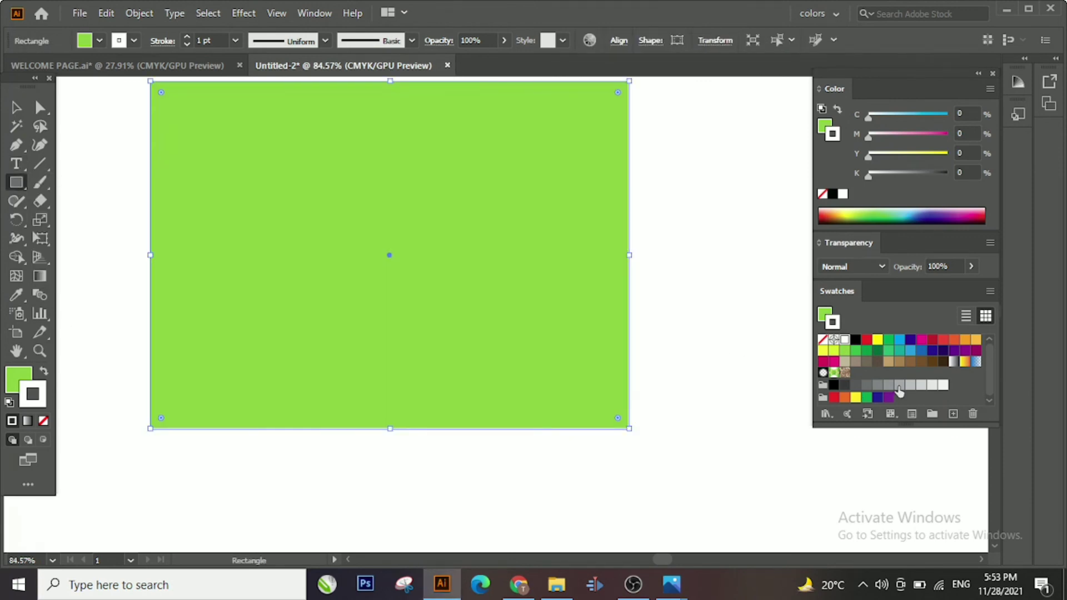
left_click(867, 385)
right_click(604, 314)
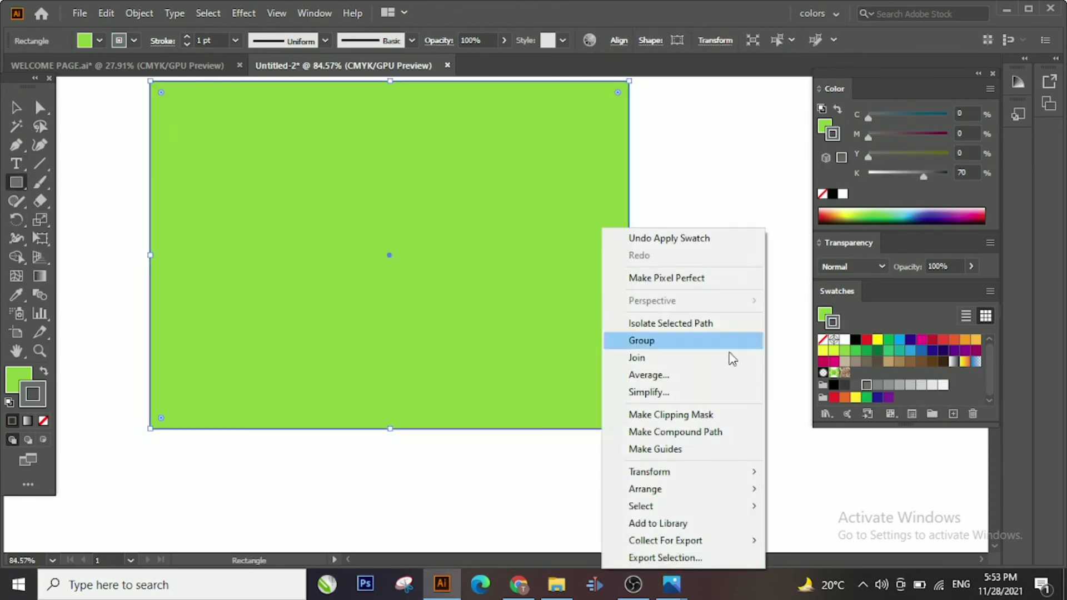
mouse_move(645, 490)
left_click(823, 540)
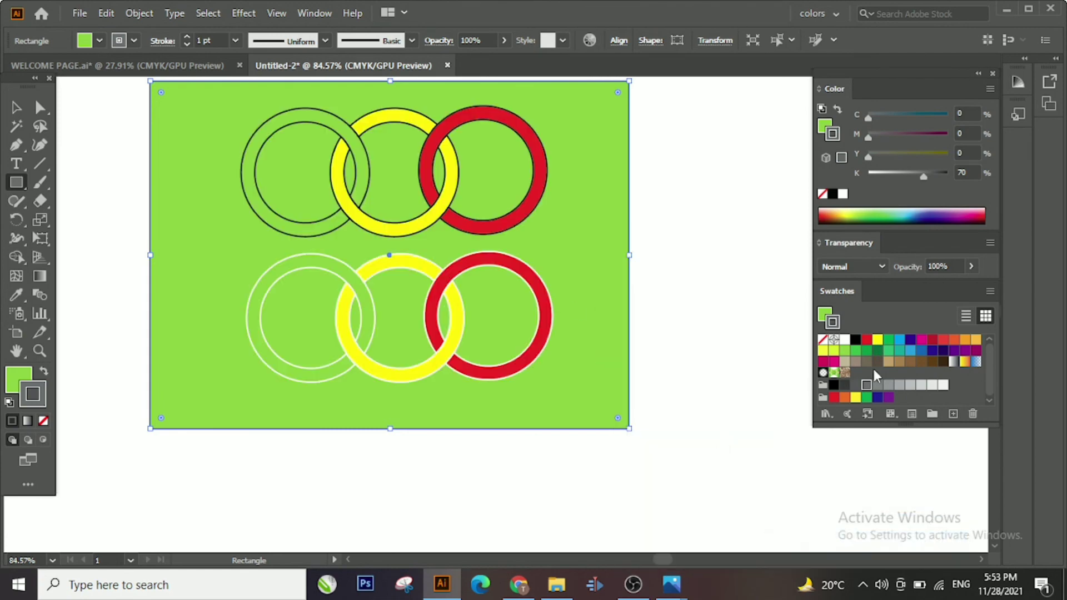
Fill the background rectangle brown-gray with no stroke, then check the selection
left_click(866, 362)
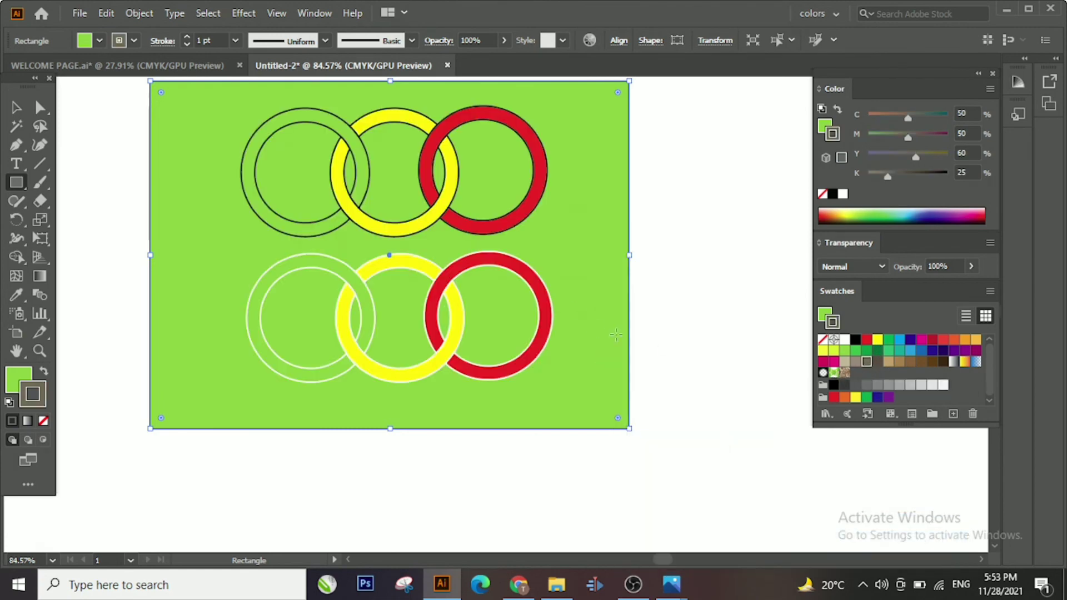
left_click(44, 371)
left_click(43, 421)
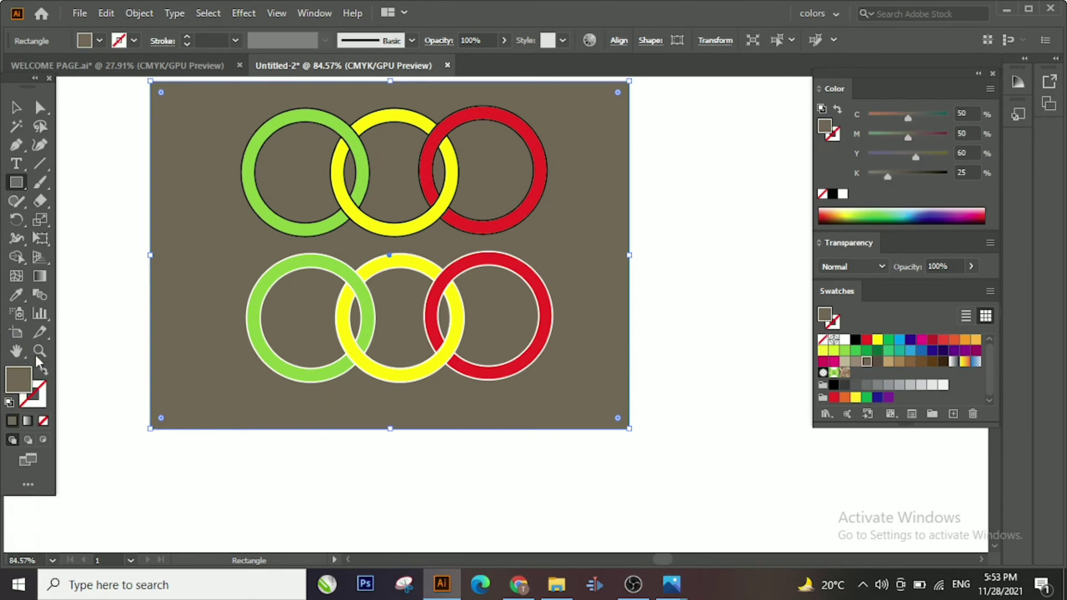
left_click(16, 107)
left_click(136, 214)
left_click(340, 211)
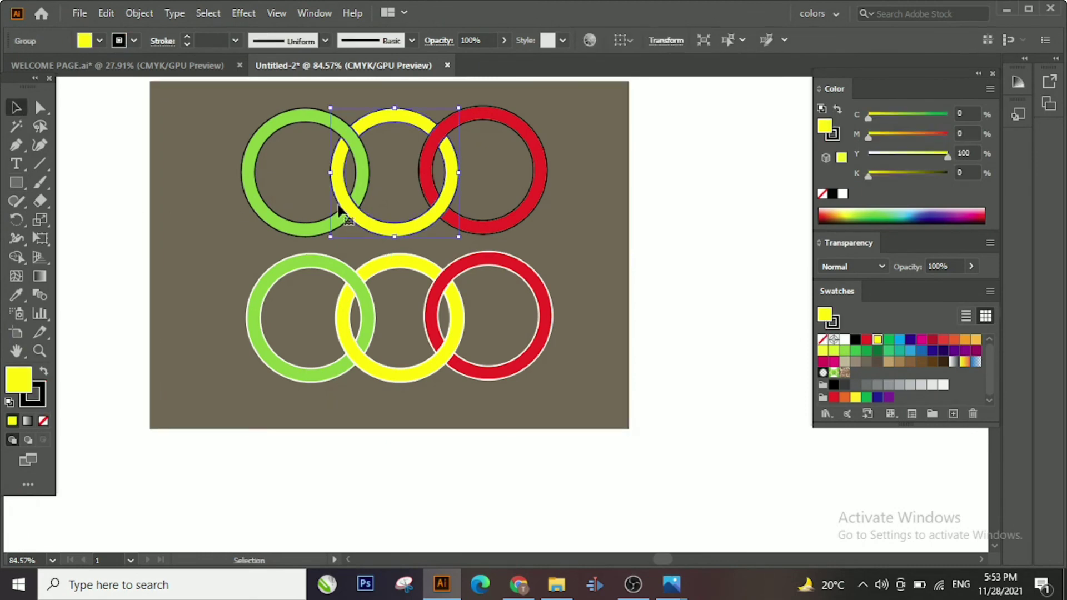
left_click(239, 276)
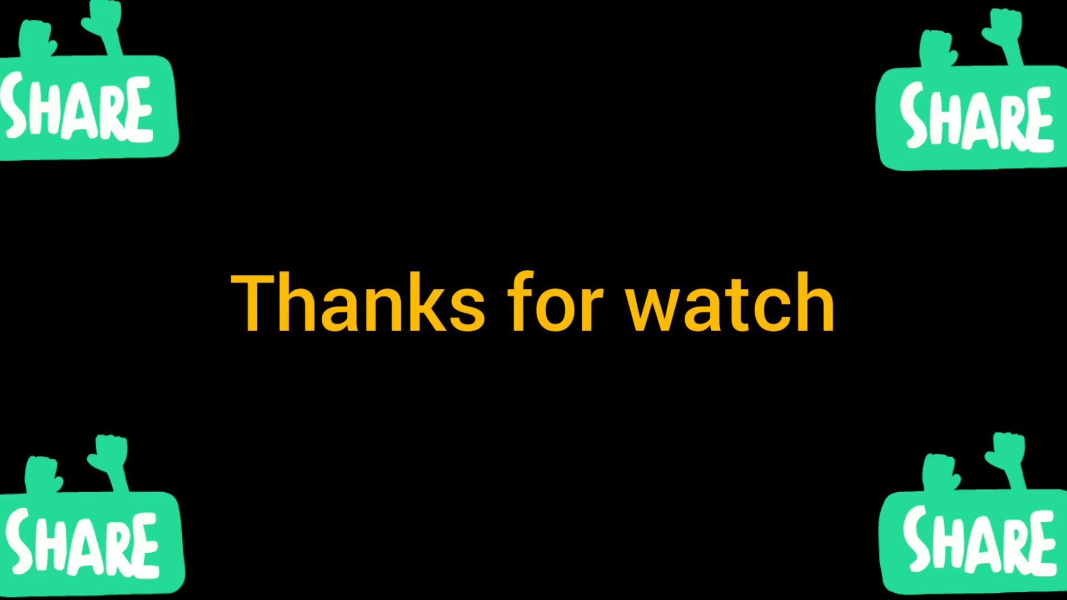